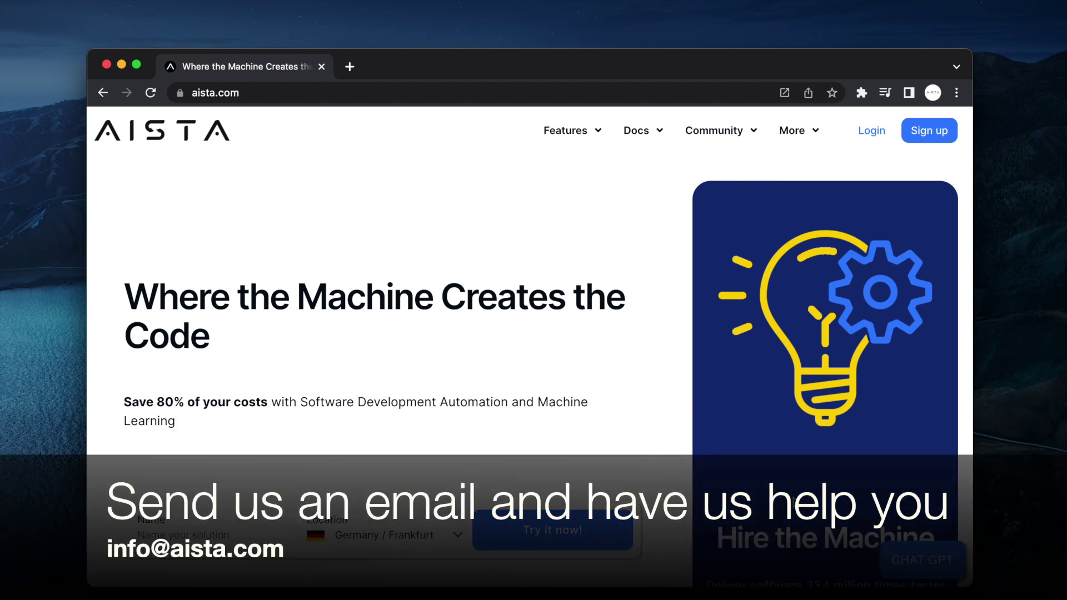
- Ask the aista.com chatbot 'How does [lambda2hyper] work?' and read its Hyperlambda conversion answer
{"action": "left_click", "coordinate": [910, 563]}
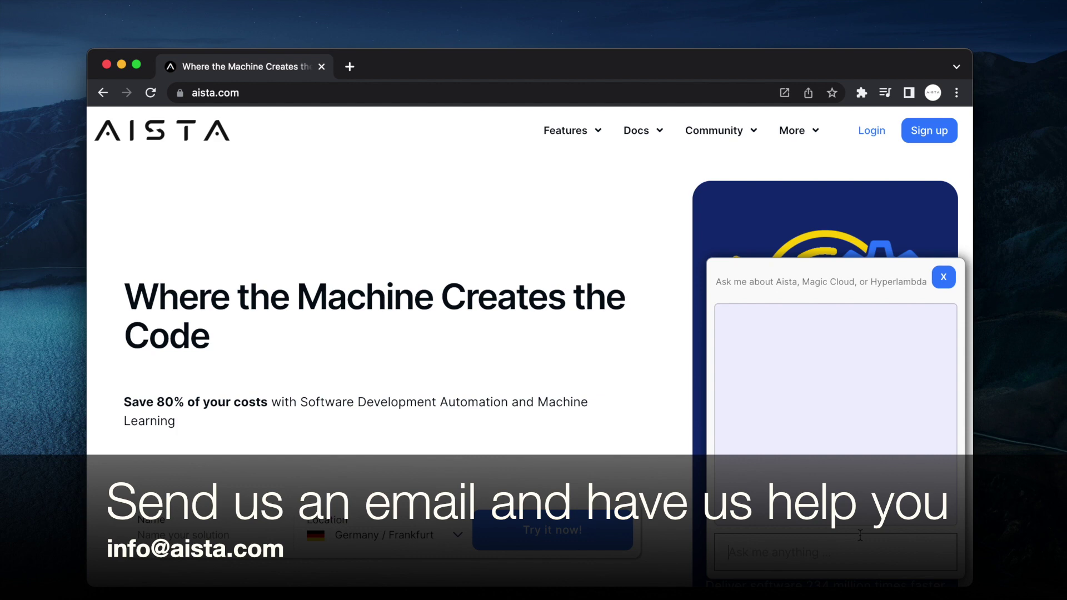
{"action": "type", "text": "How does [lambda2hy"}
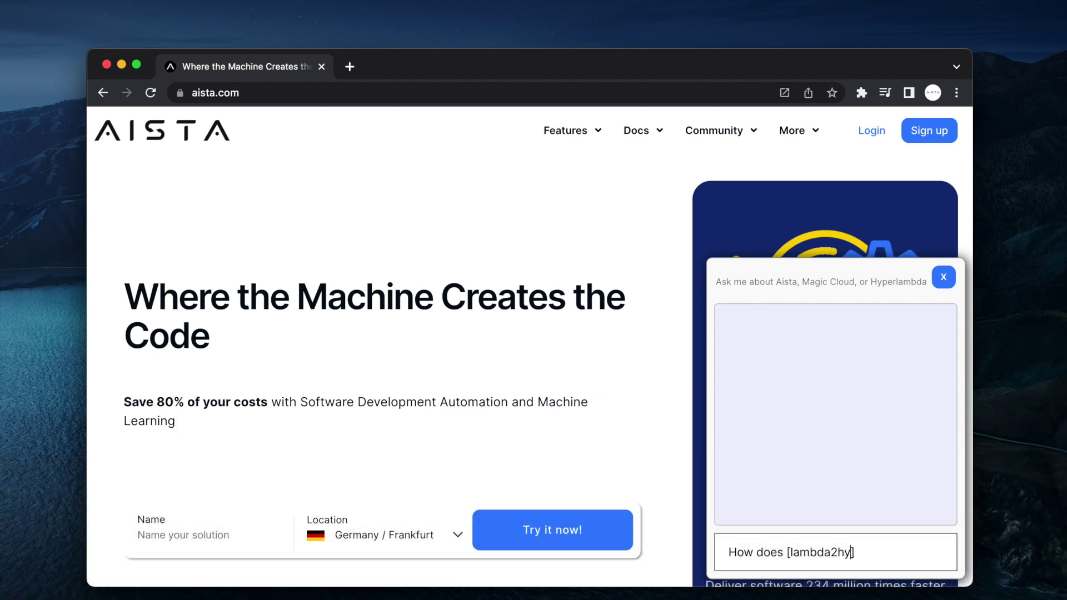
{"action": "type", "text": "per] work?"}
{"action": "key", "text": "Return"}
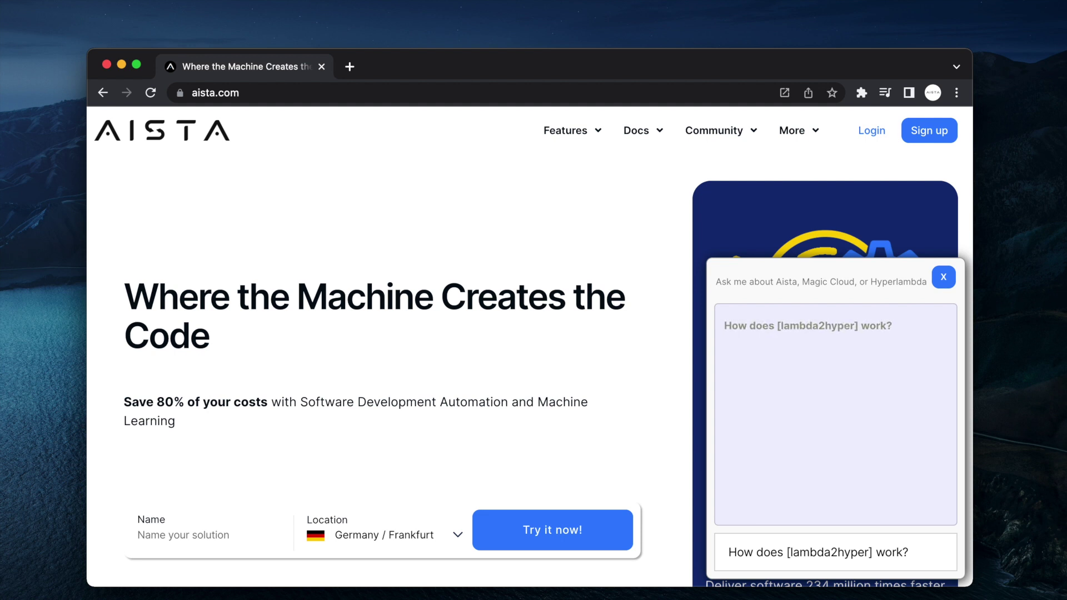
{"action": "left_click_drag", "start_coordinate": [735, 343], "coordinate": [940, 515]}
{"action": "scroll", "coordinate": [919, 490], "scroll_direction": "down", "scroll_amount": 2}
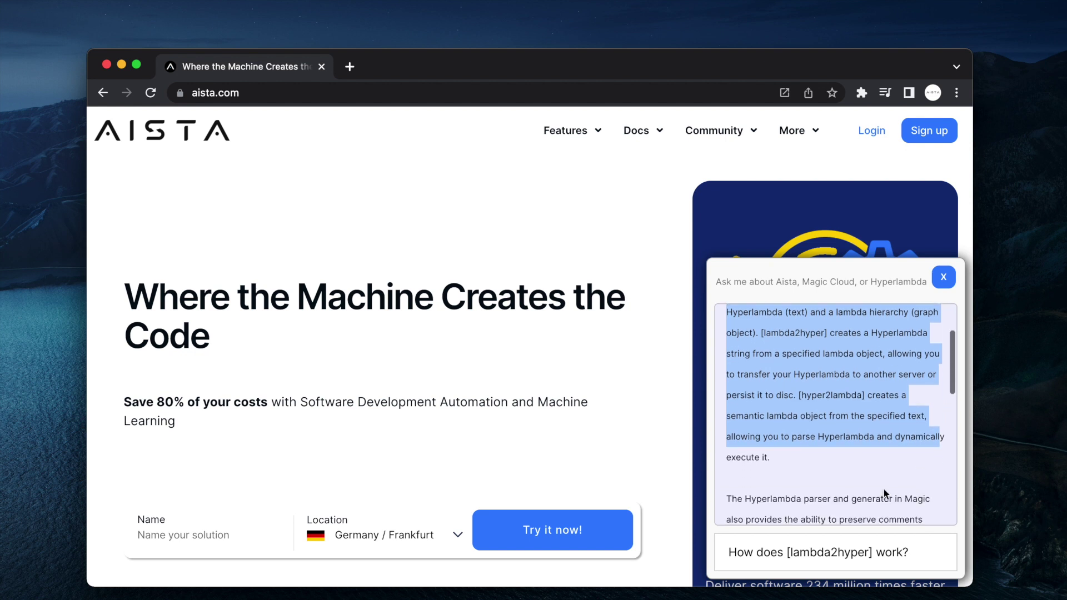
{"action": "scroll", "coordinate": [826, 459], "scroll_direction": "down", "scroll_amount": 4}
{"action": "scroll", "coordinate": [826, 459], "scroll_direction": "down", "scroll_amount": 3}
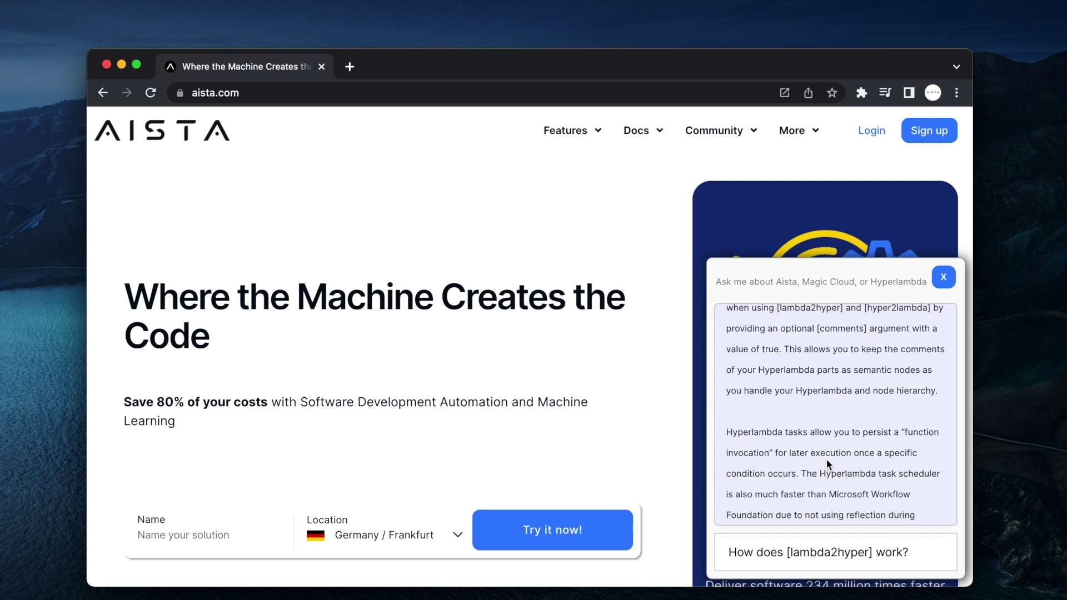
{"action": "scroll", "coordinate": [826, 459], "scroll_direction": "up", "scroll_amount": 10}
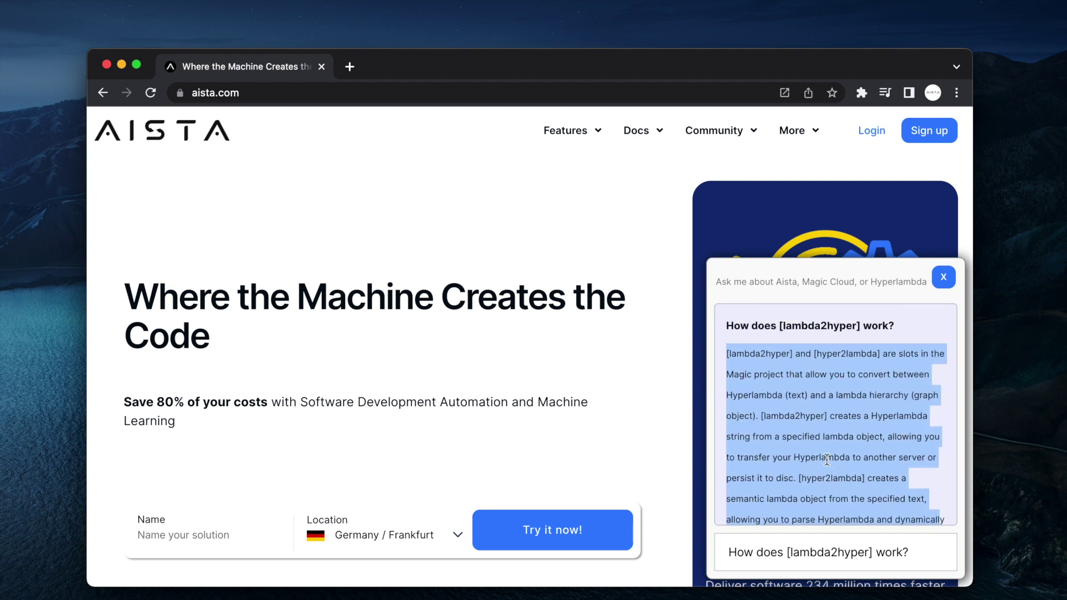
- Close the chatbot and sign in to Aista Hub with the saved credentials
{"action": "left_click", "coordinate": [942, 276]}
{"action": "mouse_move", "coordinate": [828, 150]}
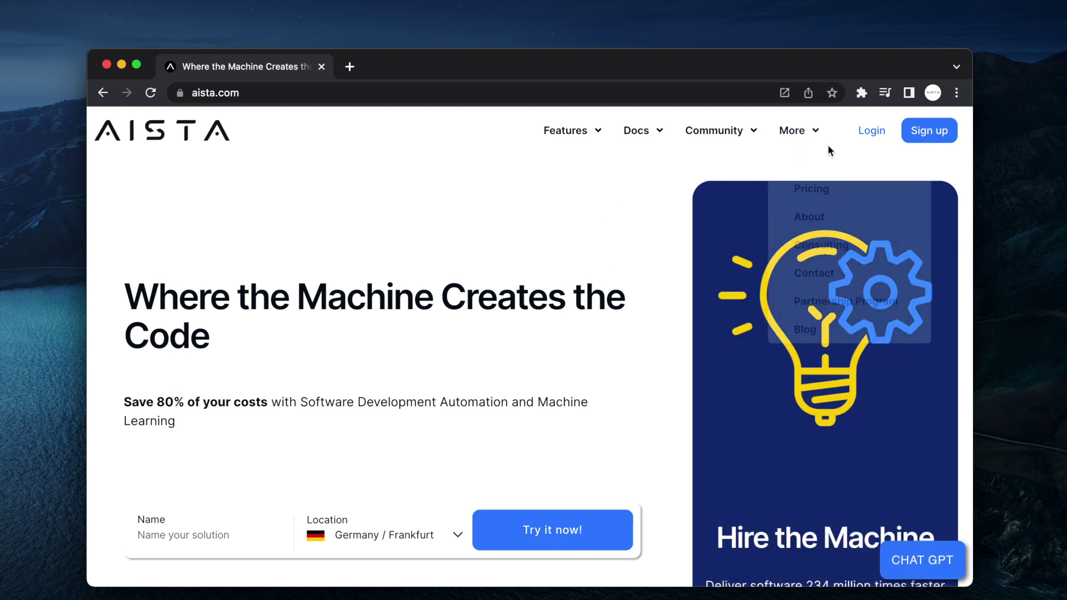
{"action": "left_click", "coordinate": [870, 130]}
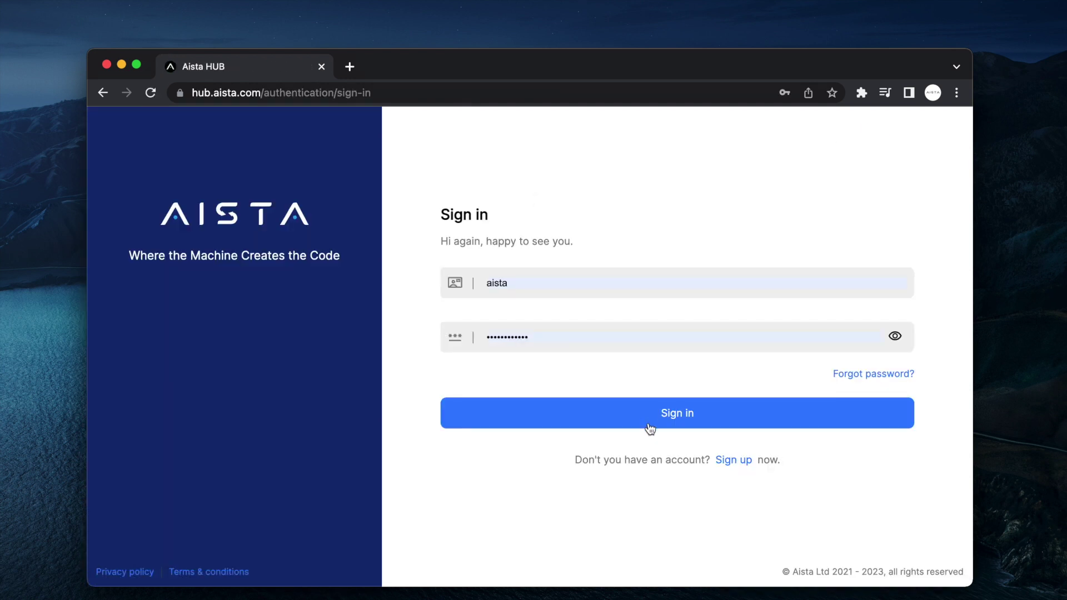
{"action": "left_click", "coordinate": [649, 421]}
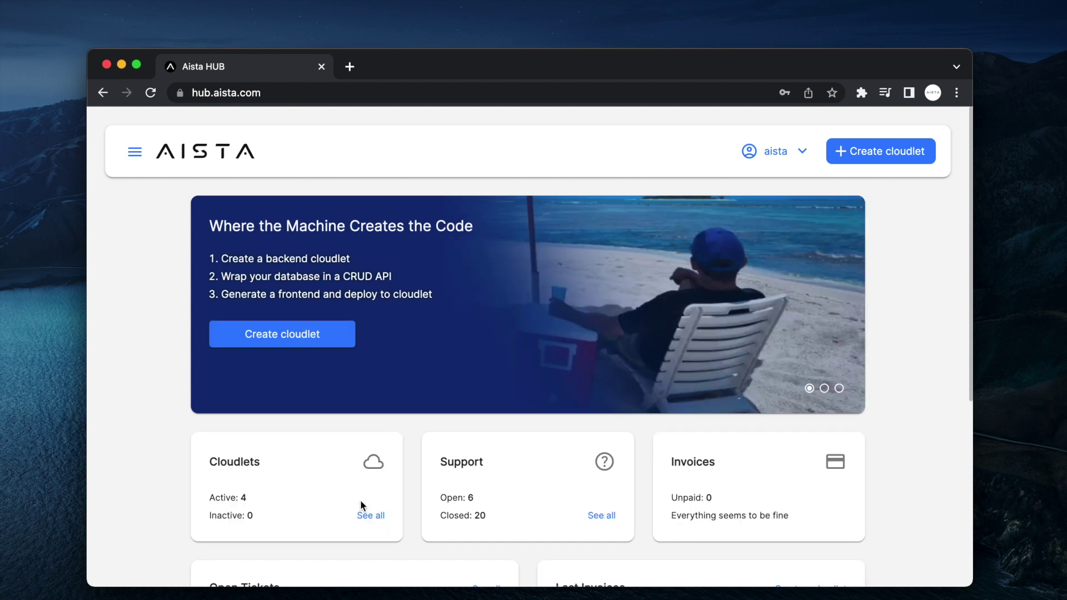
- Enter the demo2 cloudlet's Magic Cloud dashboard and dismiss its welcome card
{"action": "left_click", "coordinate": [371, 516]}
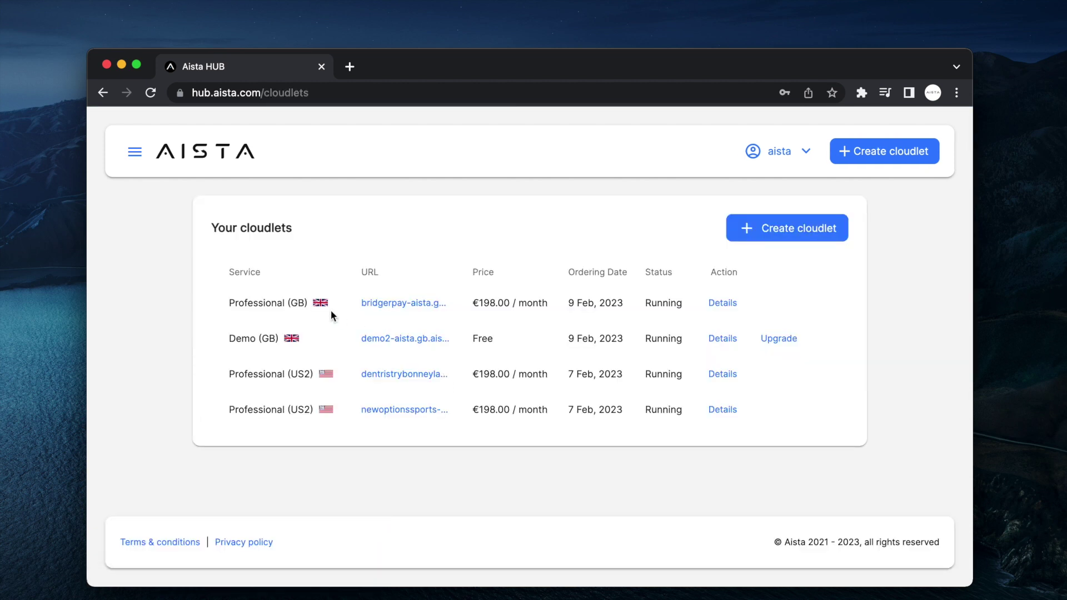
{"action": "left_click", "coordinate": [405, 340]}
{"action": "left_click", "coordinate": [515, 414]}
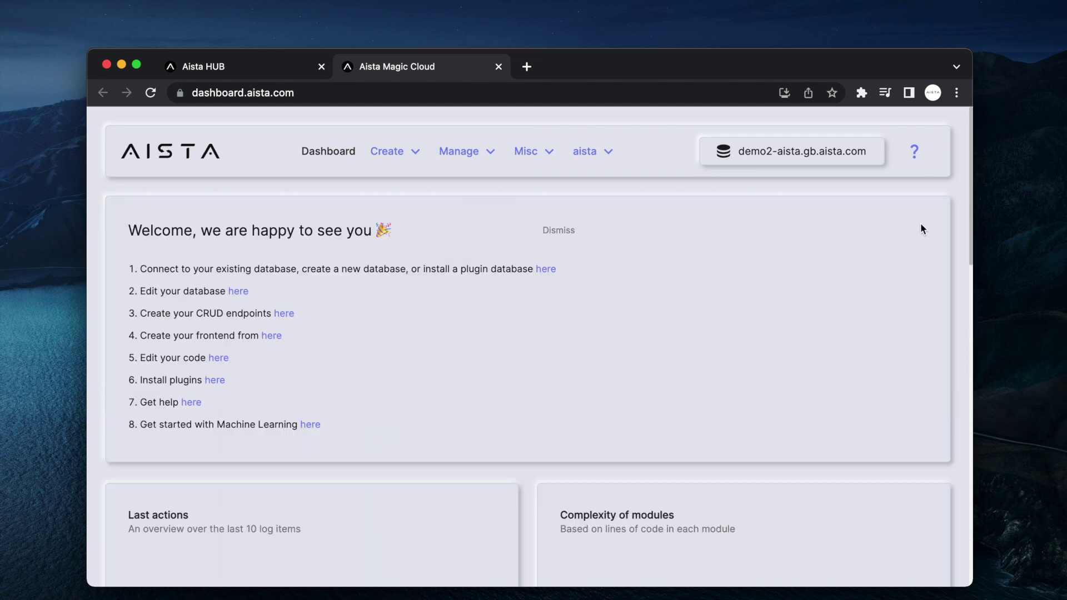
{"action": "left_click", "coordinate": [557, 231]}
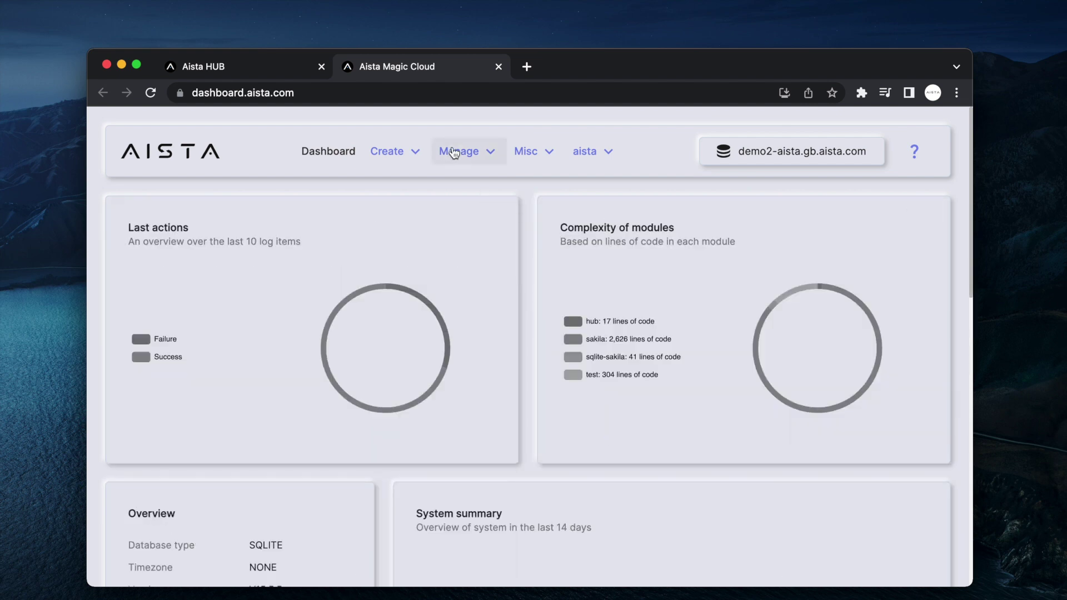
{"action": "left_click", "coordinate": [456, 150]}
- Create a new machine-learning model named 'test'
{"action": "left_click", "coordinate": [481, 402]}
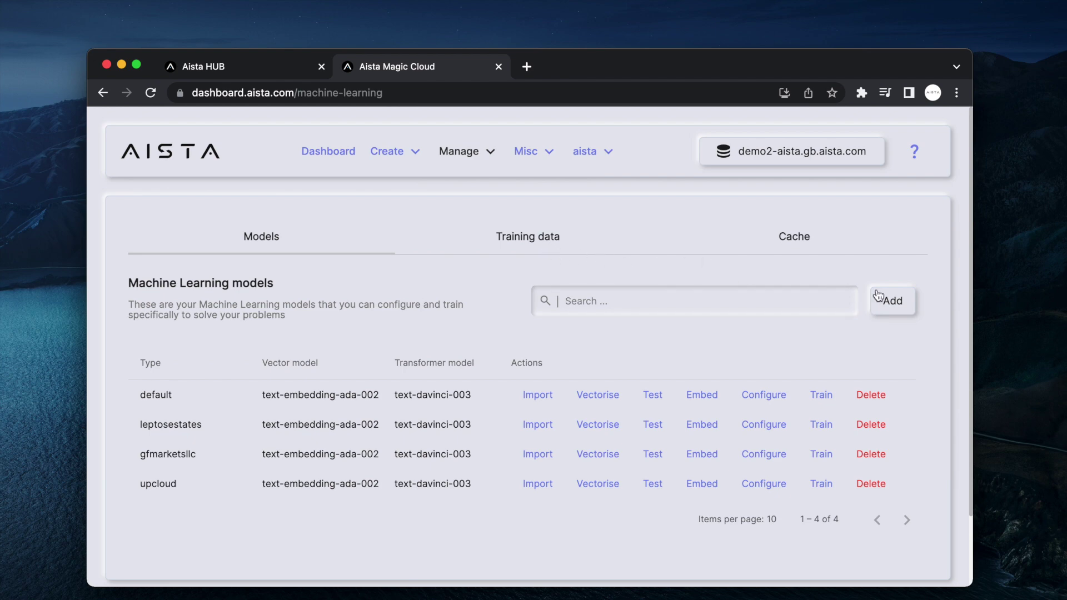
{"action": "left_click", "coordinate": [893, 301]}
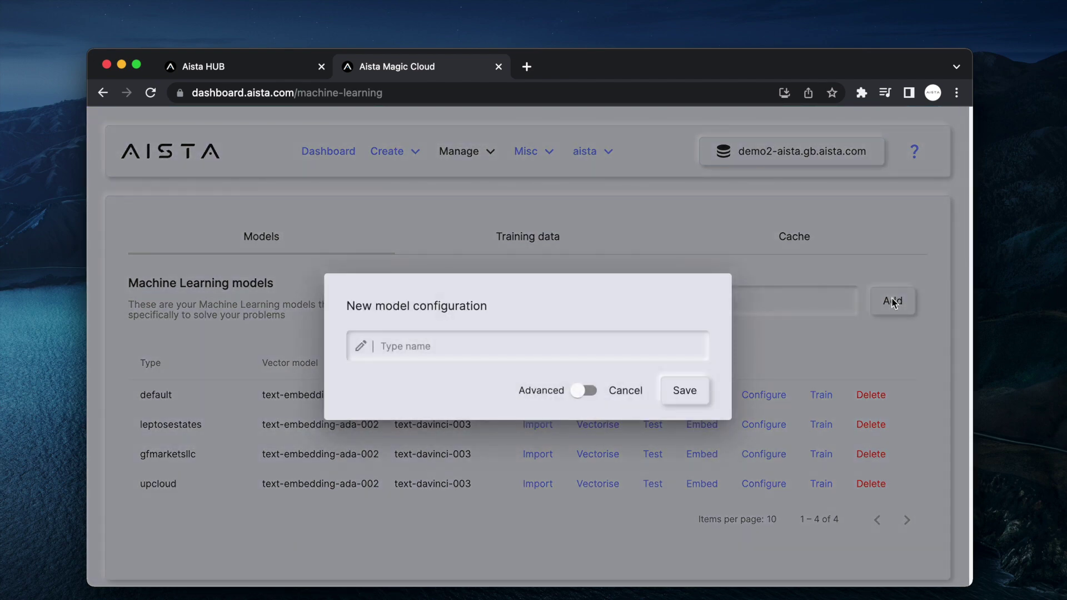
{"action": "left_click", "coordinate": [505, 348]}
{"action": "type", "text": "test"}
{"action": "key", "text": "Return"}
{"action": "type", "text": "test"}
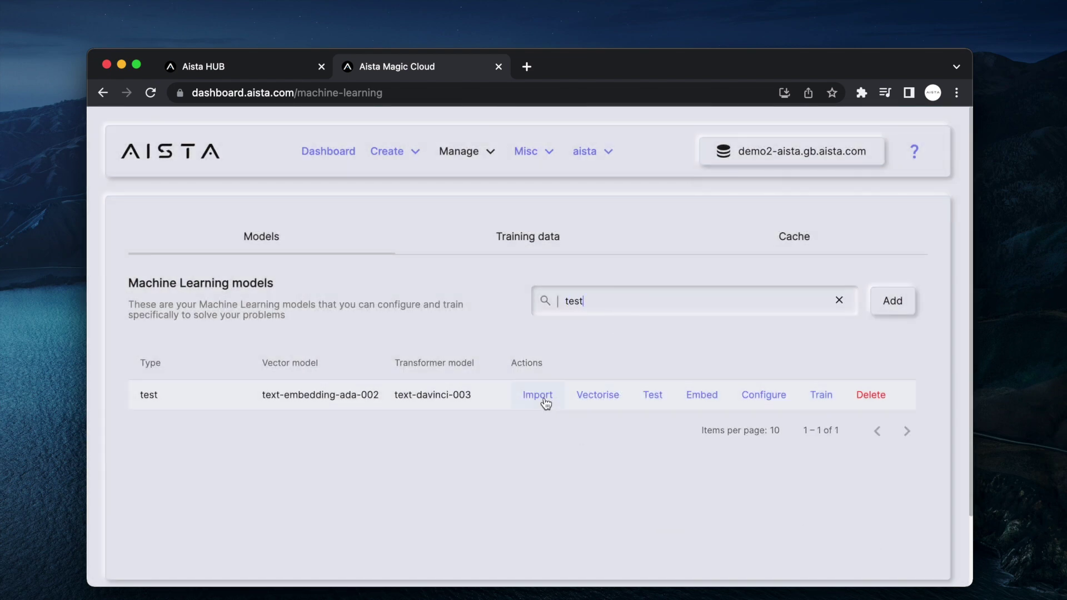
{"action": "left_click", "coordinate": [537, 395]}
{"action": "type", "text": "https://billion-a"}
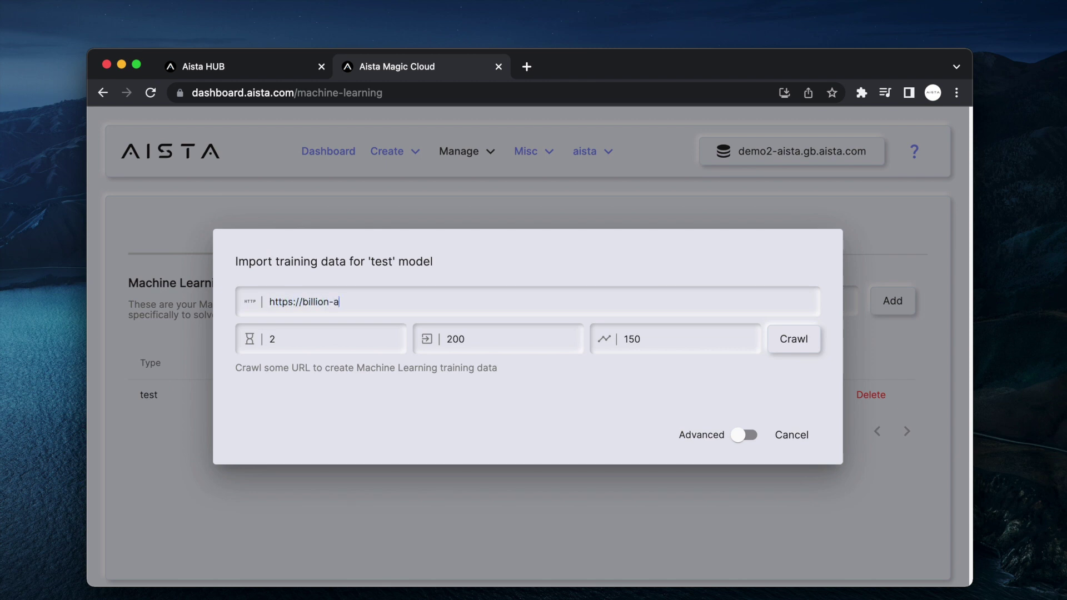
{"action": "type", "text": "ir.org"}
{"action": "left_click", "coordinate": [488, 341]}
{"action": "type", "text": "5"}
{"action": "left_click", "coordinate": [793, 340]}
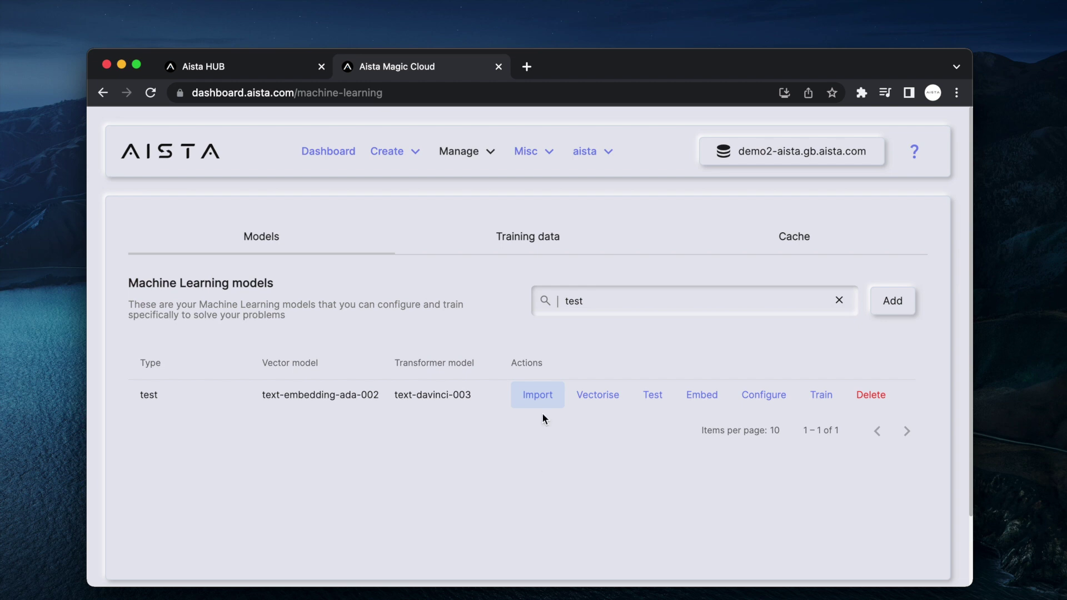
{"action": "left_click", "coordinate": [528, 234]}
- Filter the training data to the test model and check its 59-snippet total
{"action": "left_click", "coordinate": [618, 305]}
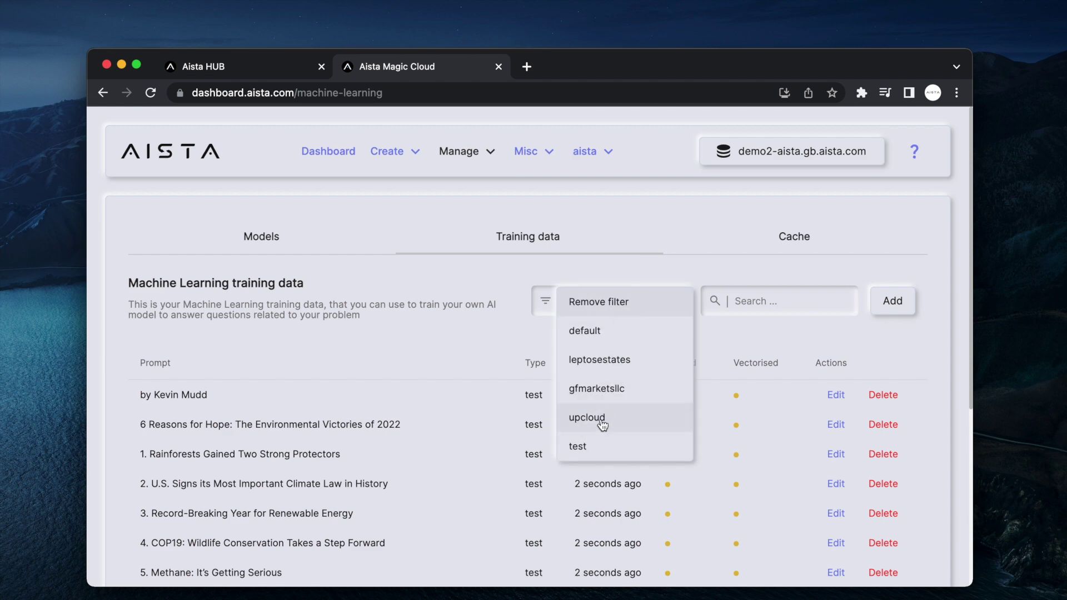
{"action": "left_click", "coordinate": [589, 446]}
{"action": "scroll", "coordinate": [722, 333], "scroll_direction": "down", "scroll_amount": 5}
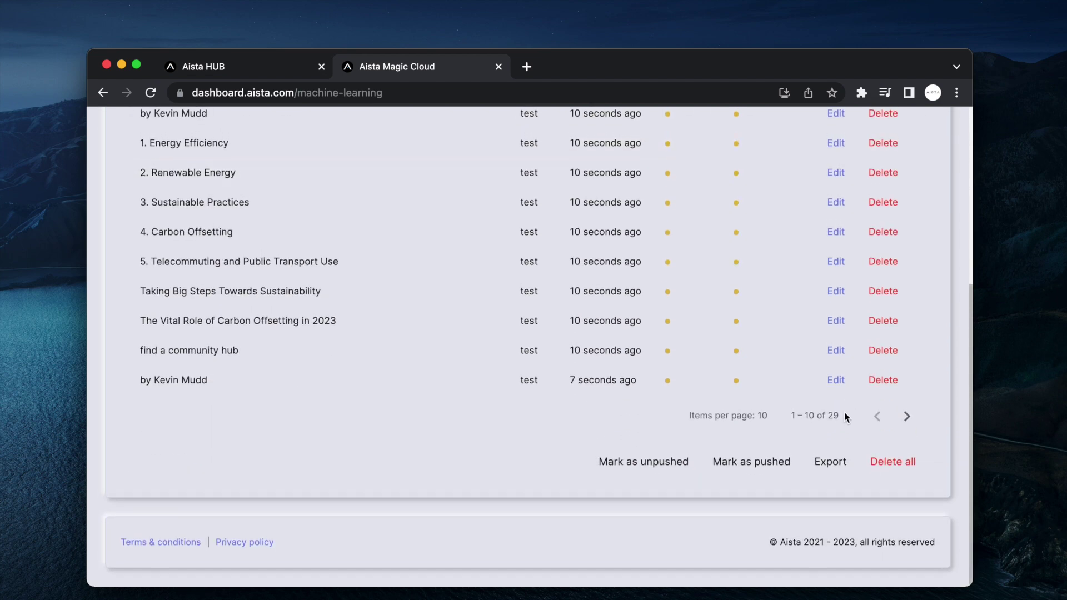
{"action": "left_click_drag", "start_coordinate": [840, 415], "coordinate": [768, 413]}
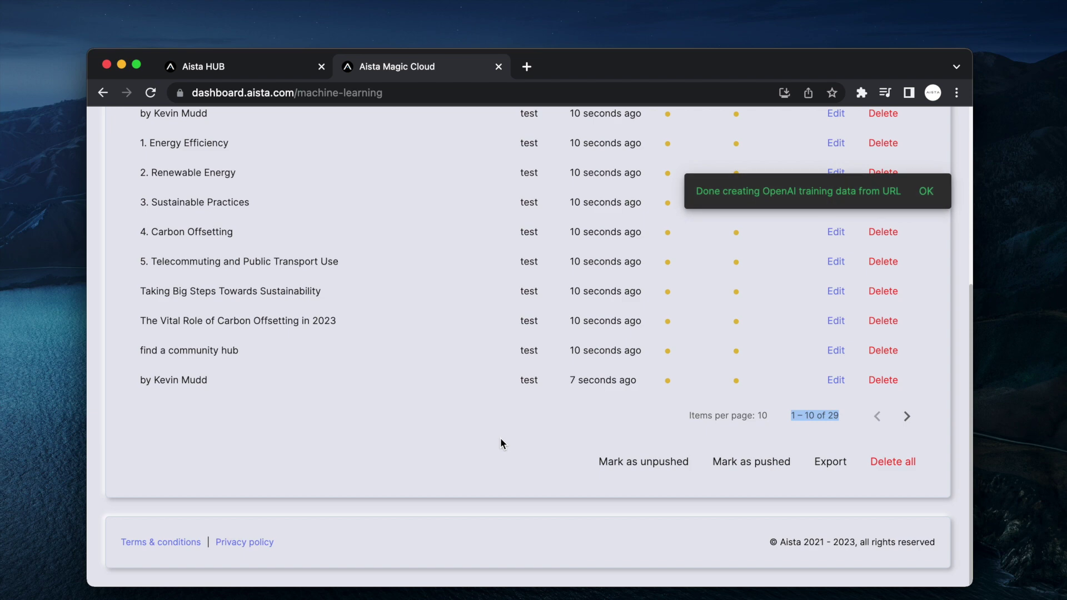
{"action": "scroll", "coordinate": [500, 443], "scroll_direction": "up", "scroll_amount": 5}
- Switch the type filter to upcloud and back to test, then return to Models
{"action": "left_click", "coordinate": [614, 312]}
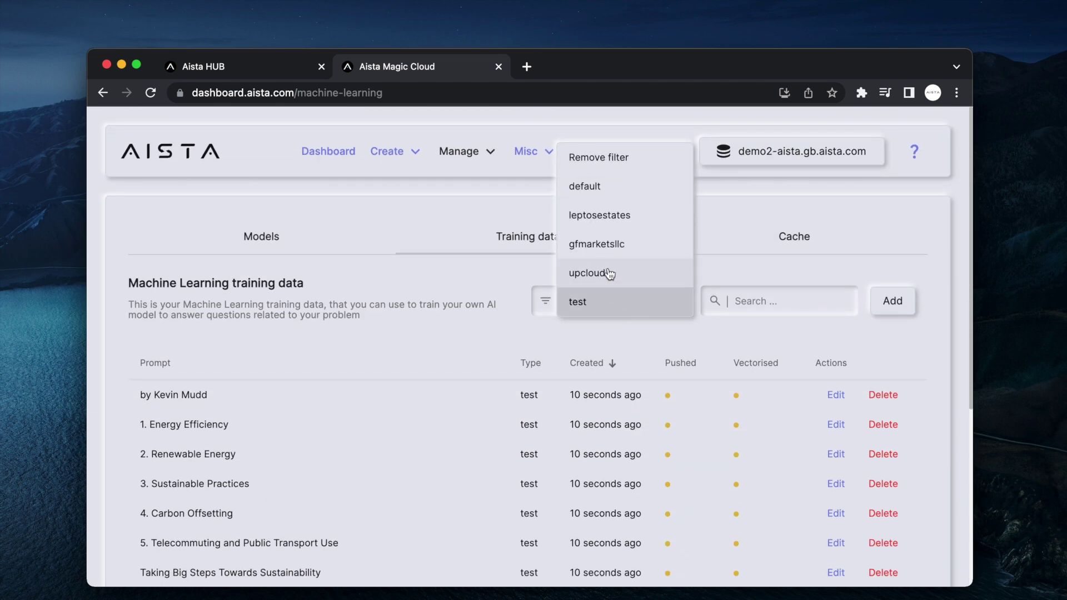
{"action": "left_click", "coordinate": [609, 273]}
{"action": "left_click", "coordinate": [609, 304]}
{"action": "left_click", "coordinate": [601, 331]}
{"action": "scroll", "coordinate": [604, 334], "scroll_direction": "down", "scroll_amount": 2}
{"action": "scroll", "coordinate": [603, 335], "scroll_direction": "down", "scroll_amount": 3}
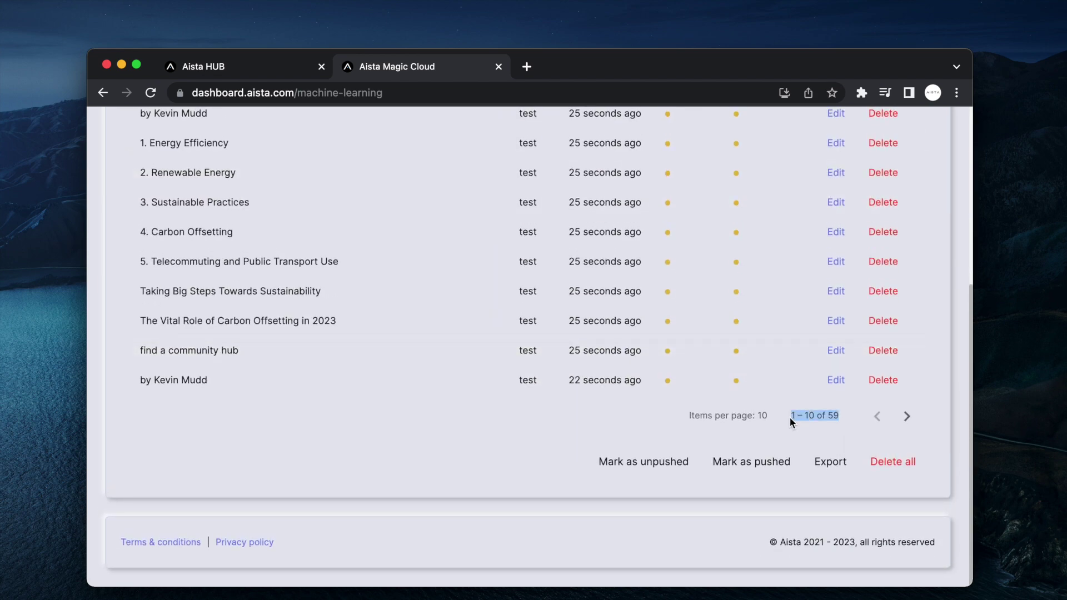
{"action": "scroll", "coordinate": [789, 417], "scroll_direction": "up", "scroll_amount": 2}
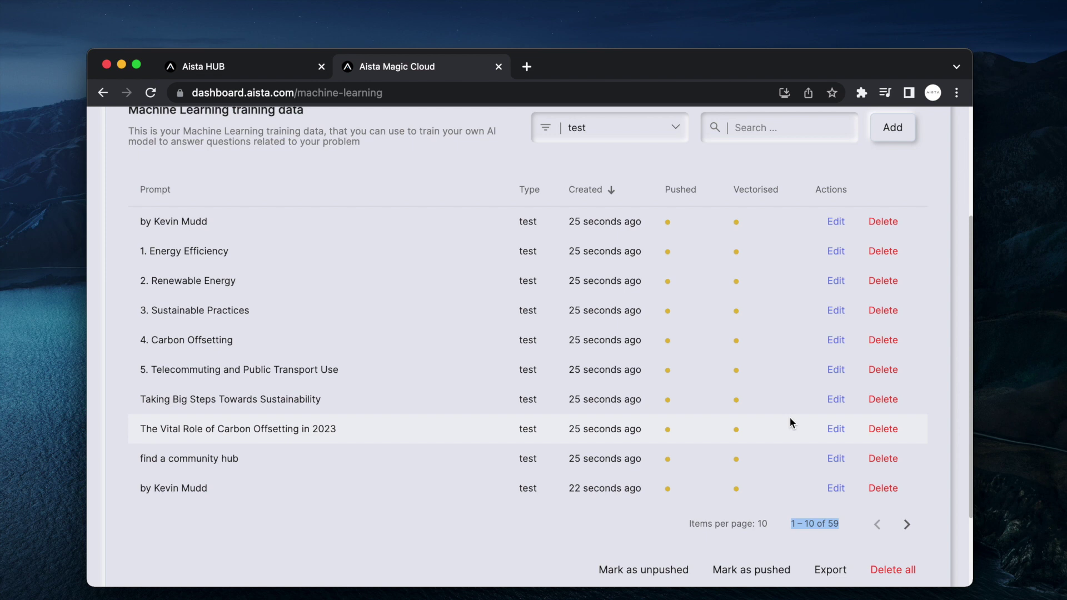
{"action": "scroll", "coordinate": [326, 205], "scroll_direction": "up", "scroll_amount": 3}
{"action": "left_click", "coordinate": [326, 205]}
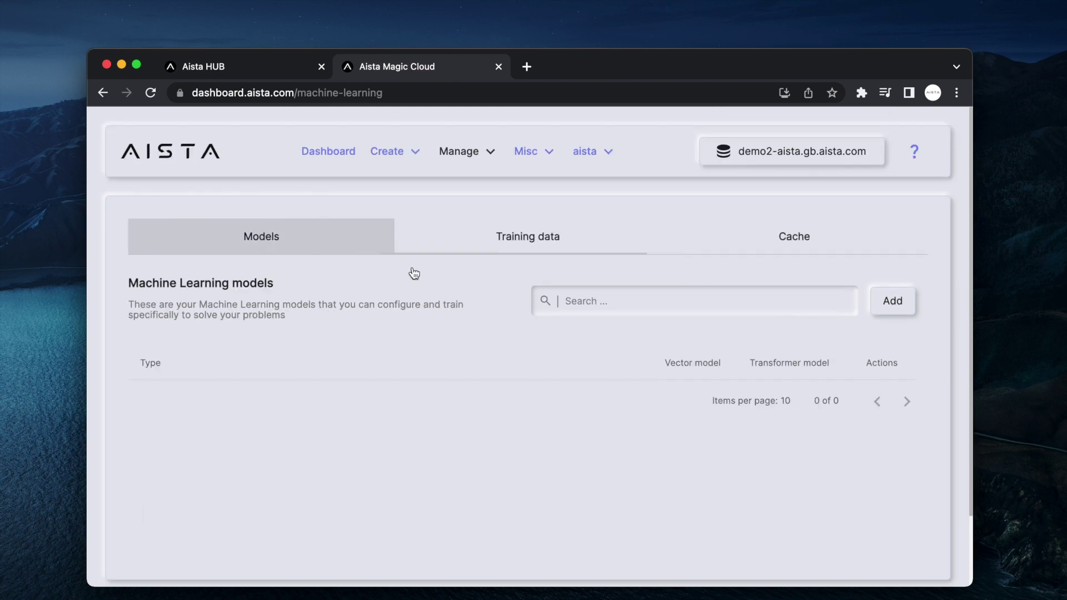
- Ask the test model 'What is Billion-Air?' in a test chat and review the completion
{"action": "left_click", "coordinate": [651, 291]}
{"action": "type", "text": "test"}
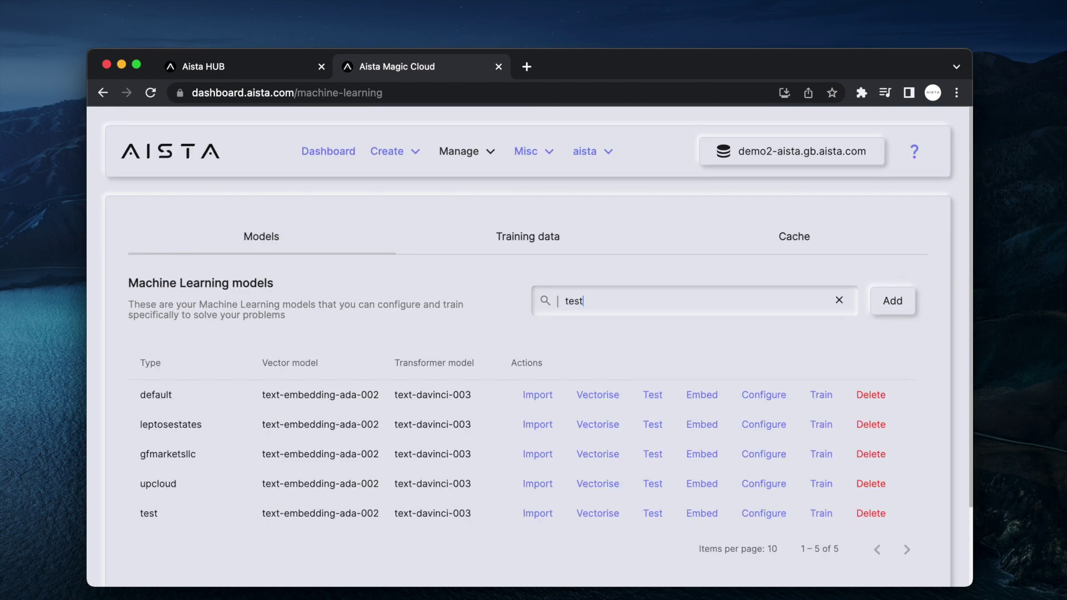
{"action": "left_click", "coordinate": [652, 394]}
{"action": "type", "text": "What is Billion-Air?"}
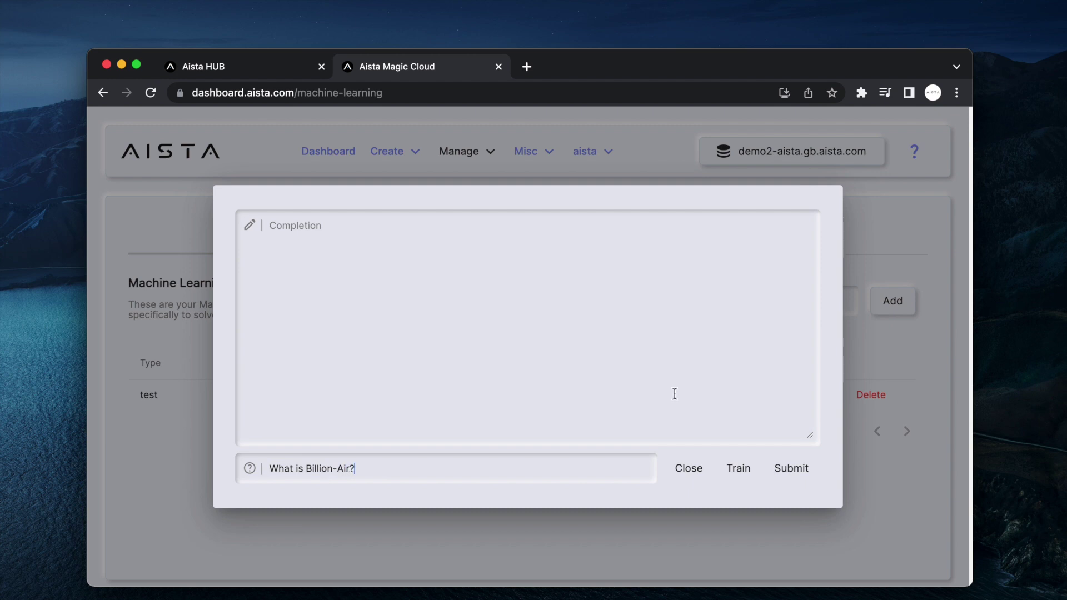
{"action": "key", "text": "Return"}
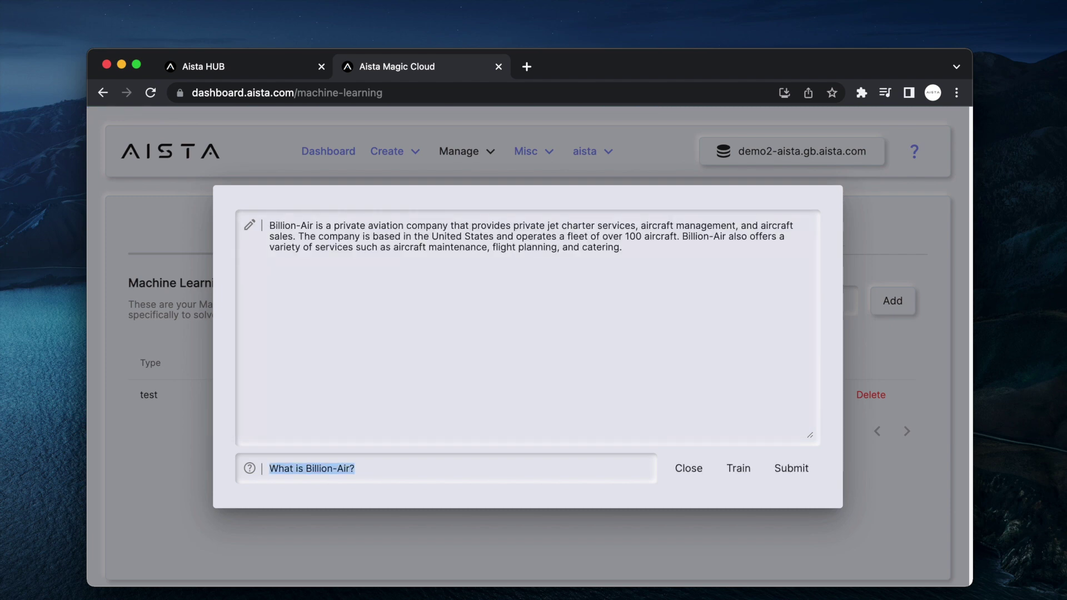
{"action": "left_click", "coordinate": [685, 276]}
{"action": "key", "text": "super+a"}
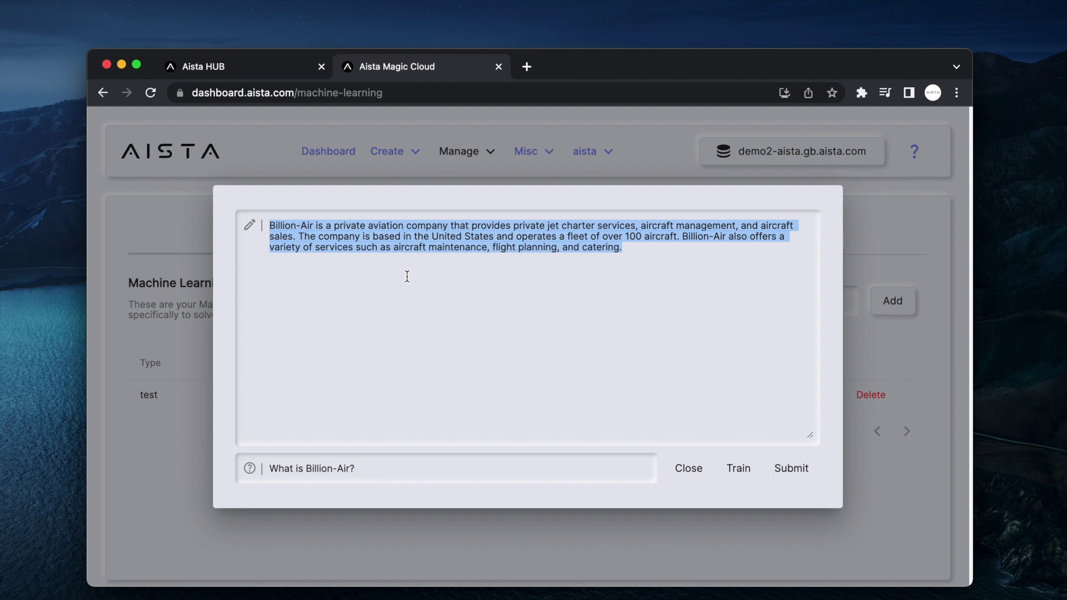
{"action": "key", "text": "Escape"}
- Filter the training data list to test-type snippets
{"action": "left_click", "coordinate": [500, 236]}
{"action": "left_click", "coordinate": [616, 301]}
{"action": "left_click", "coordinate": [582, 442]}
{"action": "scroll", "coordinate": [580, 448], "scroll_direction": "down", "scroll_amount": 5}
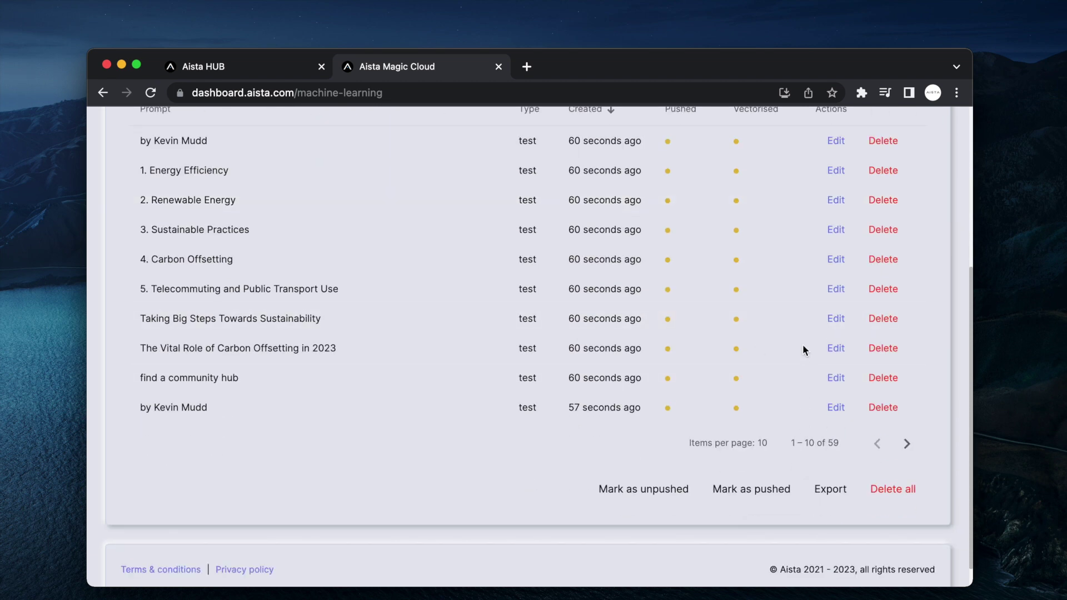
{"action": "scroll", "coordinate": [746, 298], "scroll_direction": "up", "scroll_amount": 2}
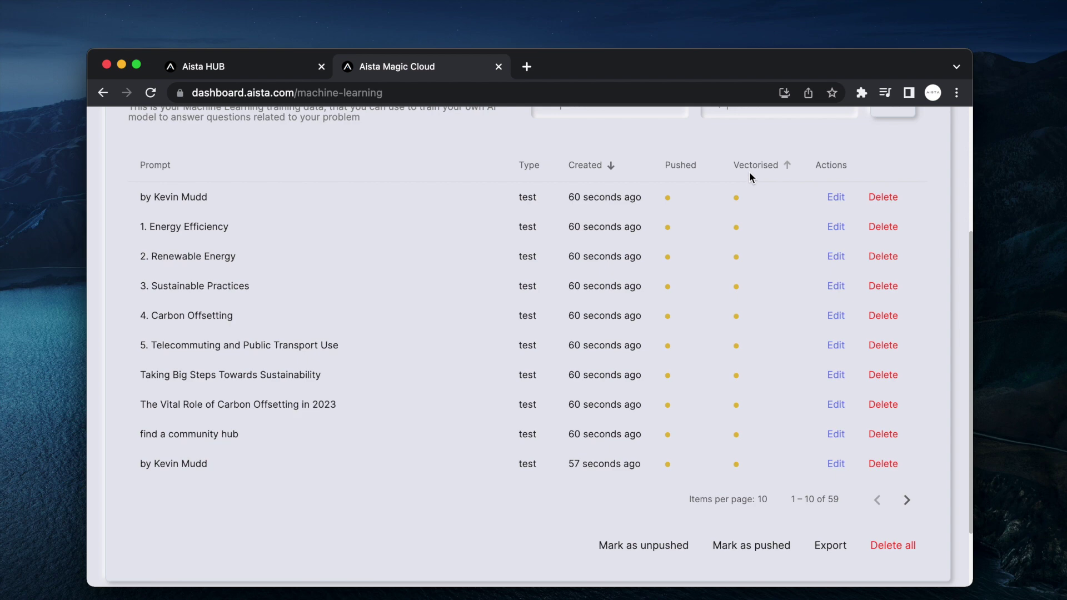
{"action": "left_click", "coordinate": [841, 197]}
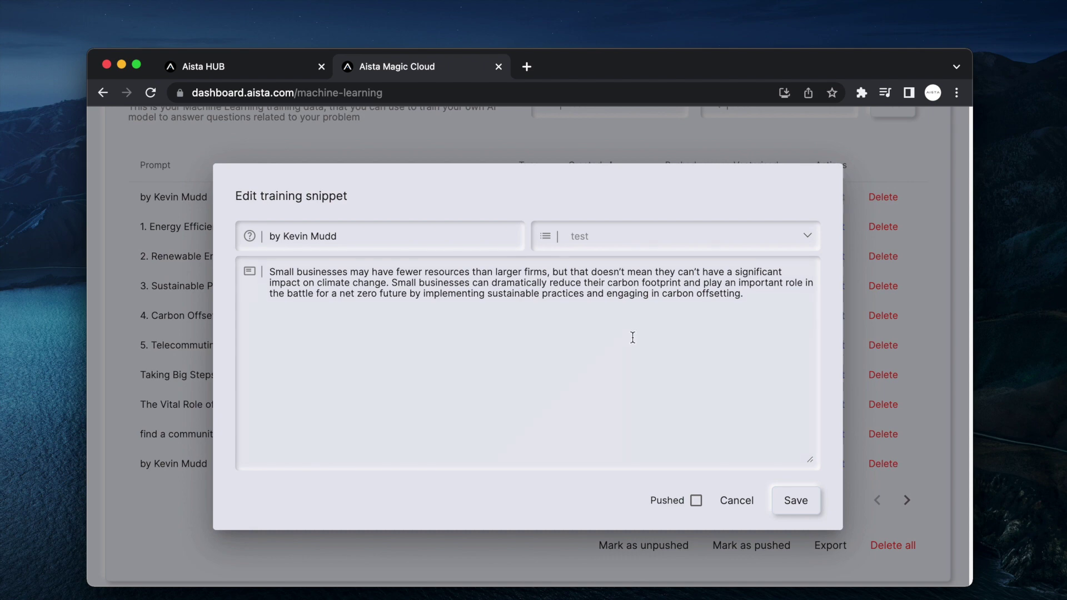
{"action": "key", "text": "Escape"}
{"action": "left_click", "coordinate": [835, 227]}
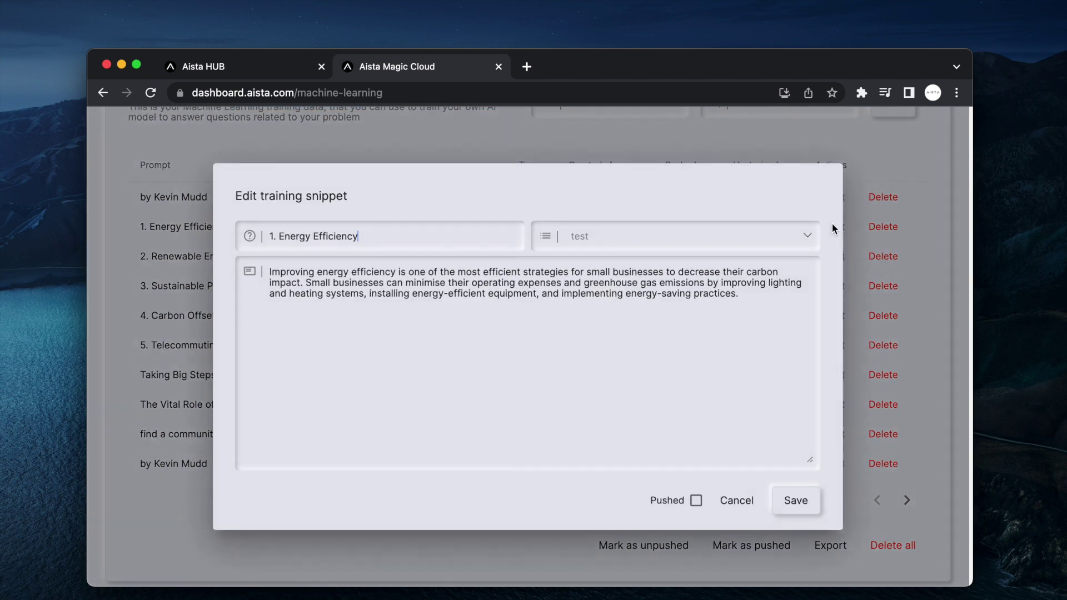
{"action": "key", "text": "Escape"}
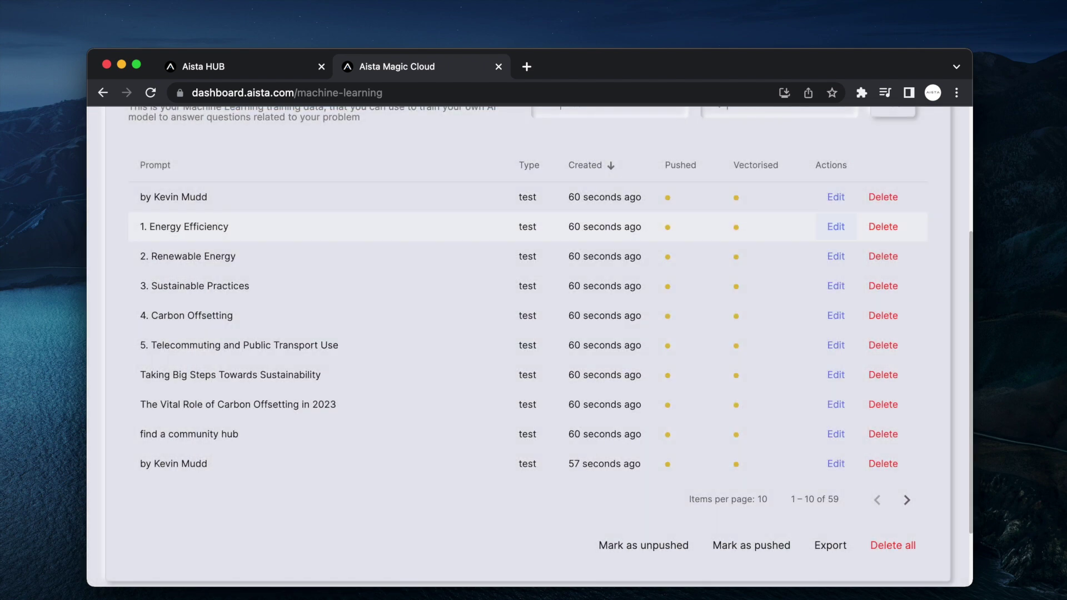
{"action": "left_click", "coordinate": [835, 464]}
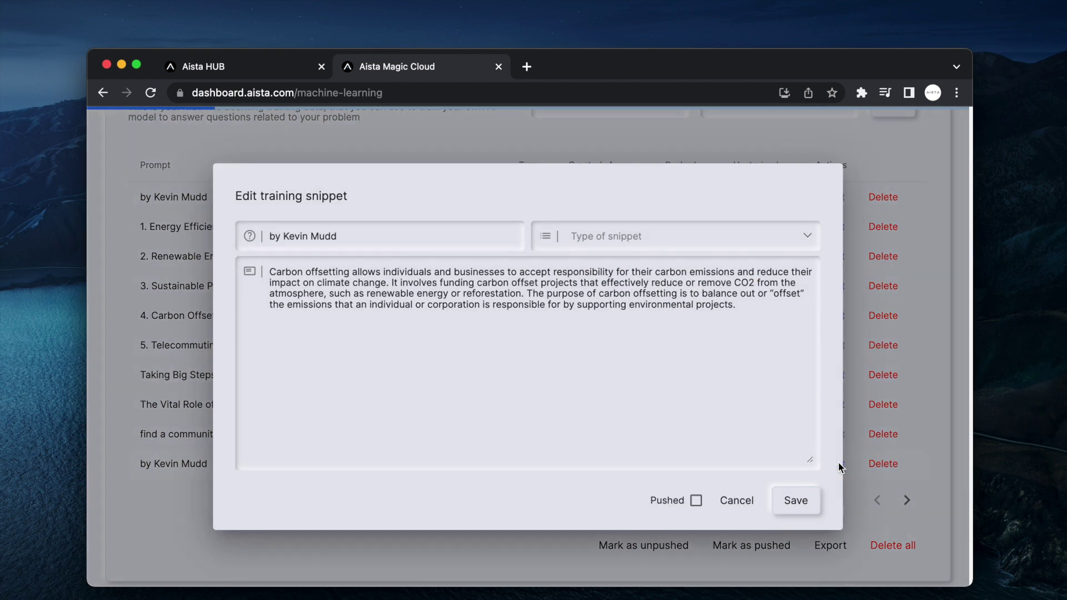
{"action": "left_click_drag", "start_coordinate": [737, 331], "coordinate": [115, 268]}
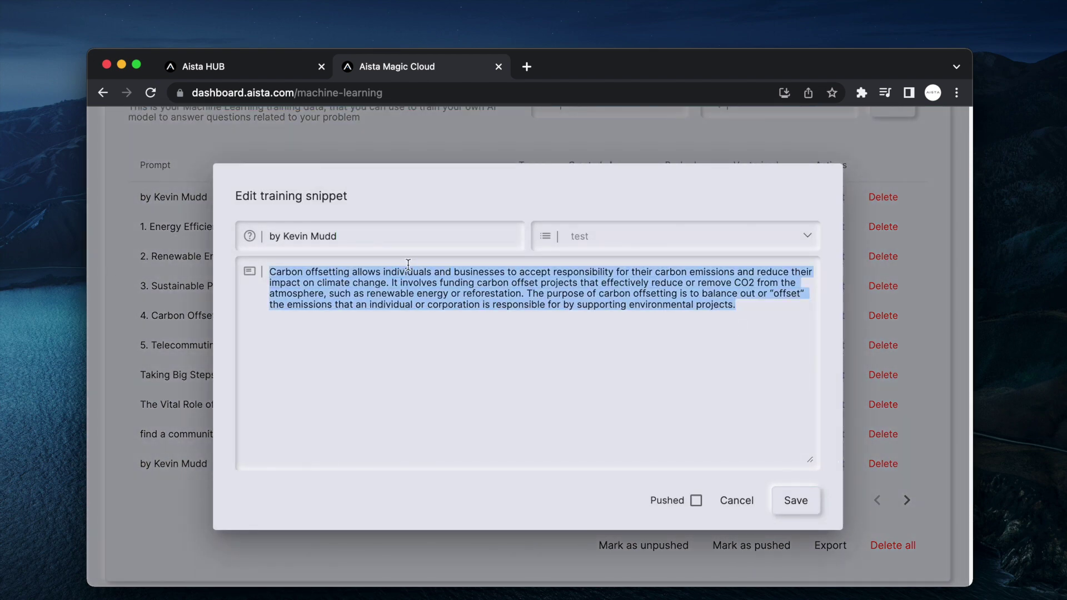
{"action": "key", "text": "Escape"}
{"action": "left_click", "coordinate": [837, 199]}
{"action": "left_click", "coordinate": [708, 350]}
{"action": "key", "text": "super+a"}
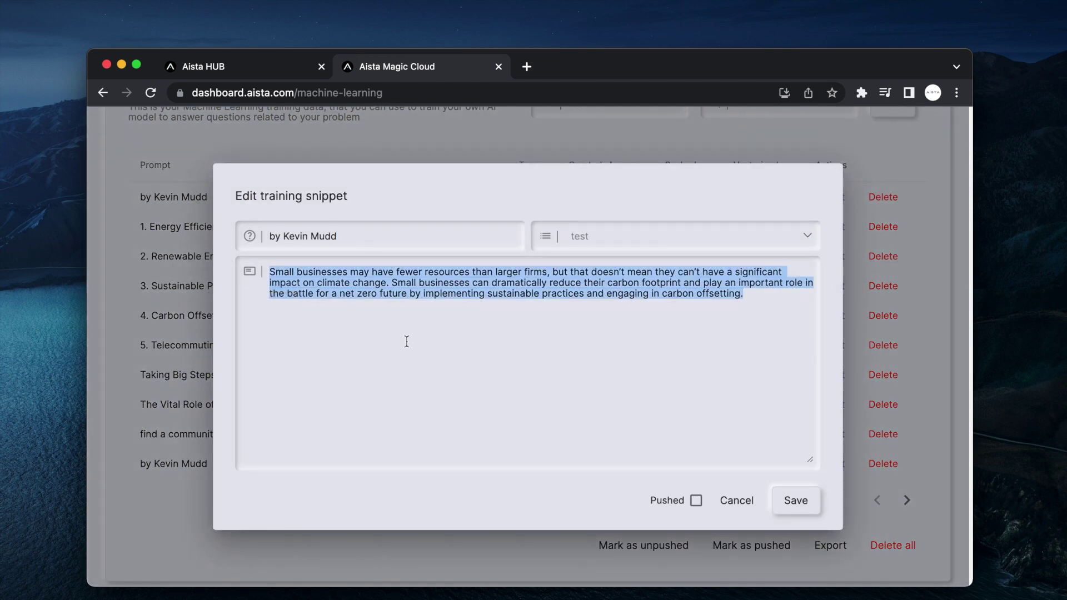
{"action": "key", "text": "Escape"}
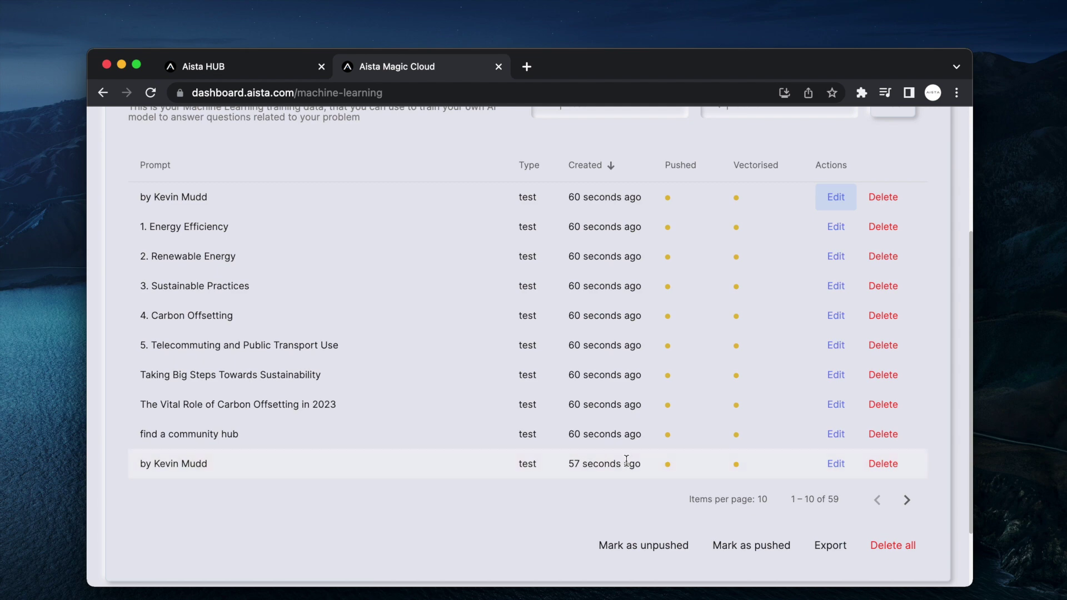
{"action": "left_click", "coordinate": [835, 434]}
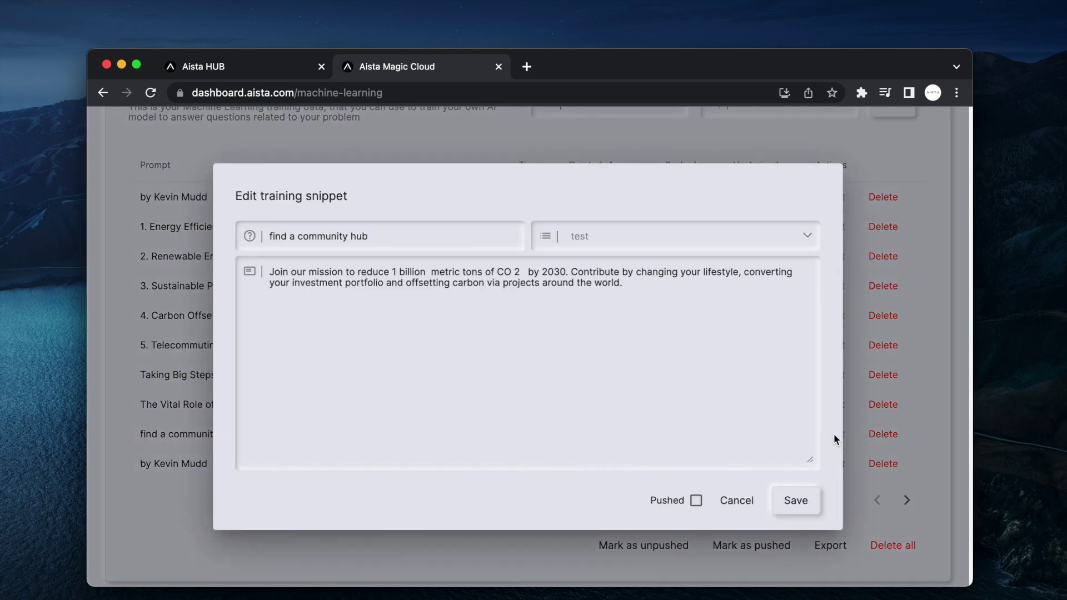
{"action": "key", "text": "super+a"}
{"action": "key", "text": "super+c"}
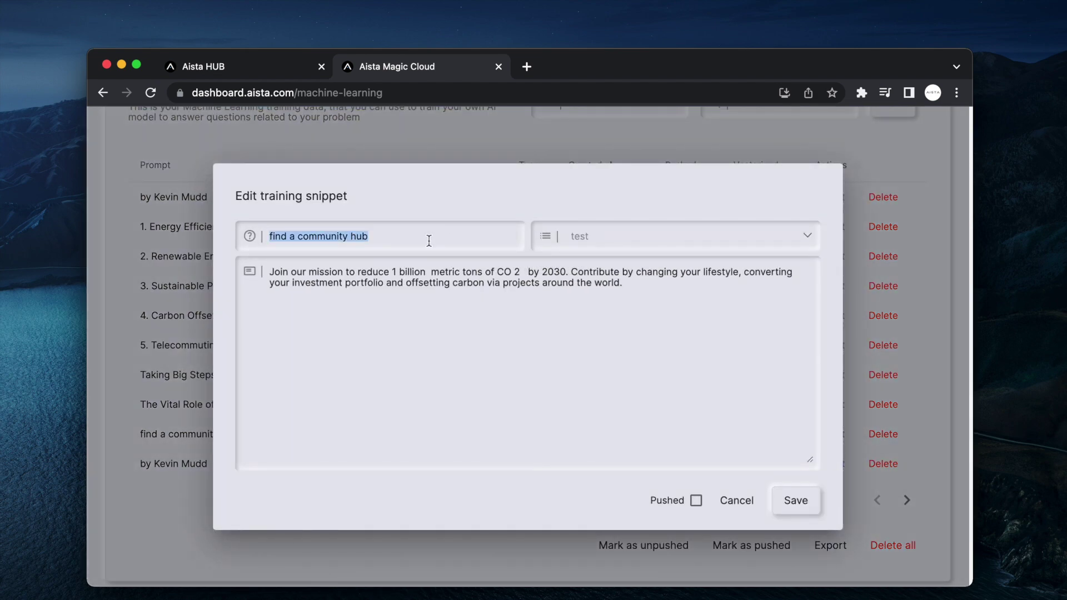
{"action": "key", "text": "Escape"}
{"action": "scroll", "coordinate": [784, 167], "scroll_direction": "up", "scroll_amount": 2}
{"action": "left_click", "coordinate": [776, 149]}
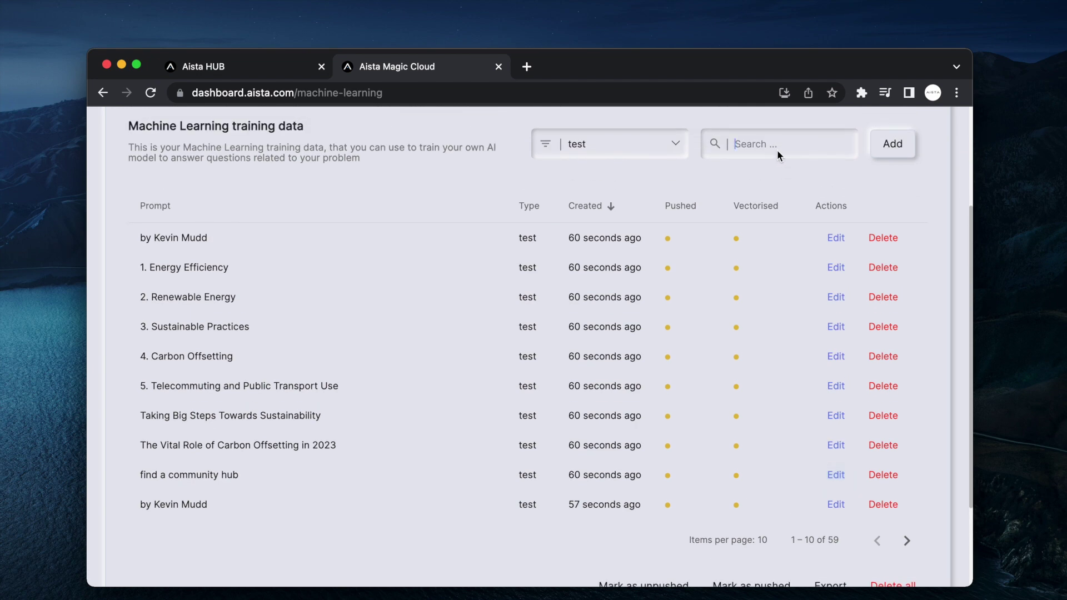
- Search for the 'find a community hub' prompt and inspect the first four duplicate matches
{"action": "key", "text": "super+v"}
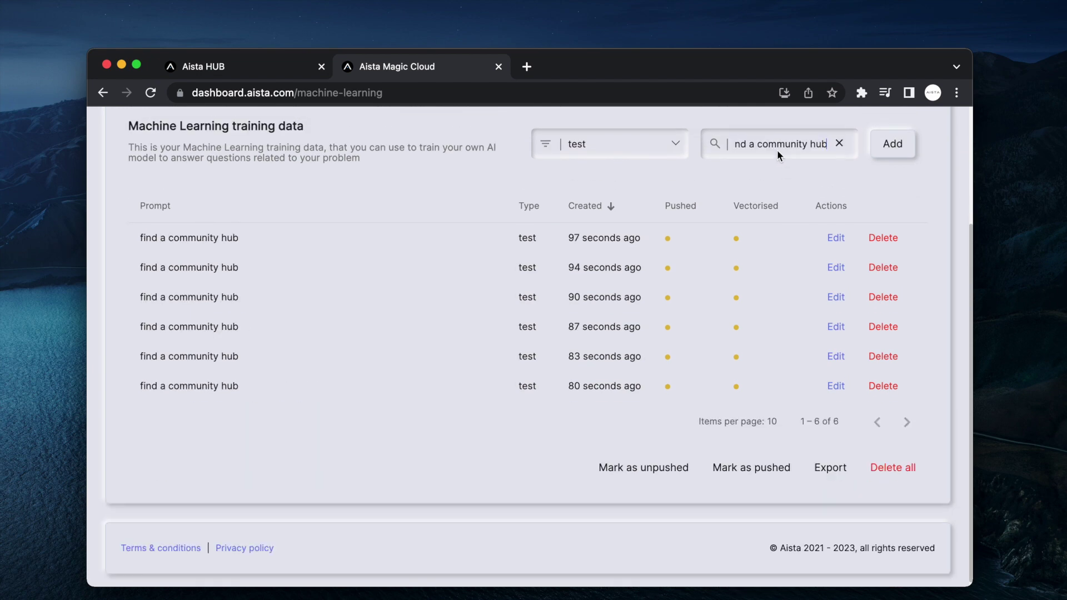
{"action": "left_click", "coordinate": [829, 238]}
{"action": "key", "text": "Escape"}
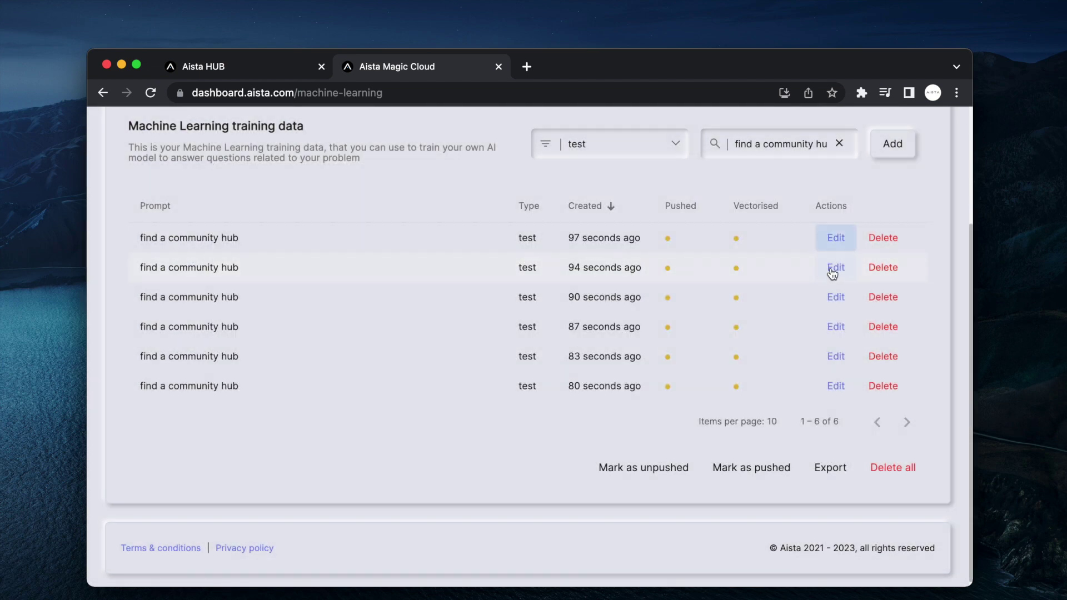
{"action": "left_click", "coordinate": [832, 269]}
{"action": "key", "text": "Escape"}
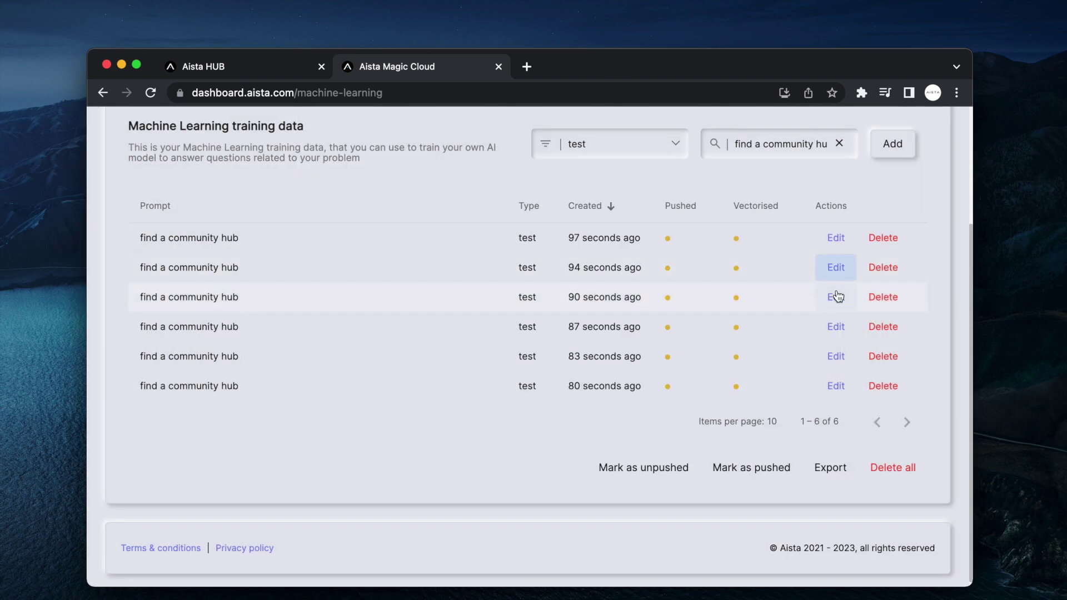
{"action": "left_click", "coordinate": [836, 298]}
{"action": "key", "text": "Escape"}
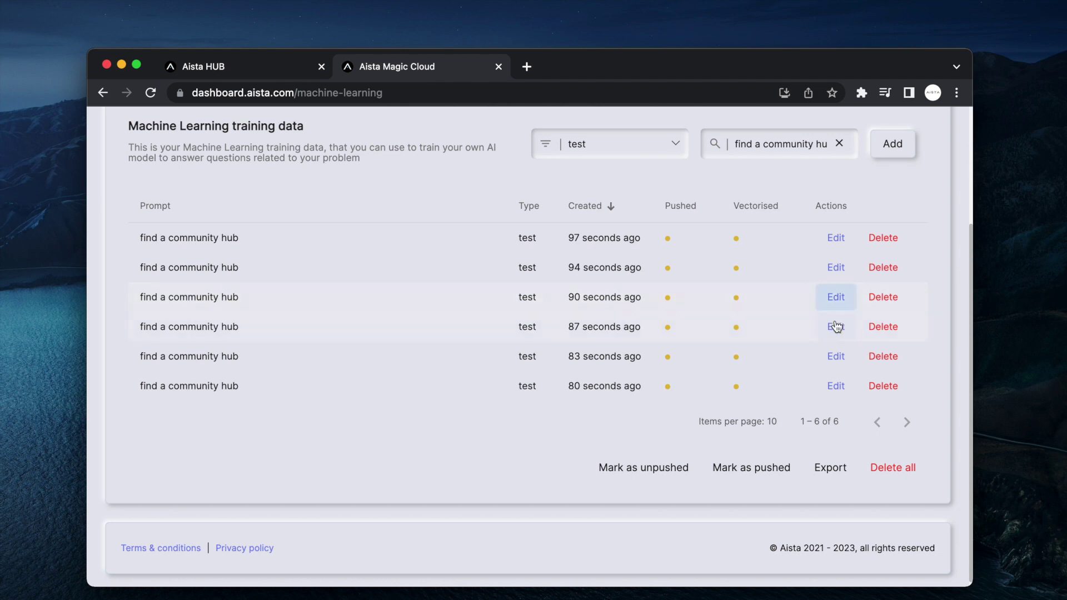
{"action": "left_click", "coordinate": [836, 326]}
{"action": "key", "text": "Escape"}
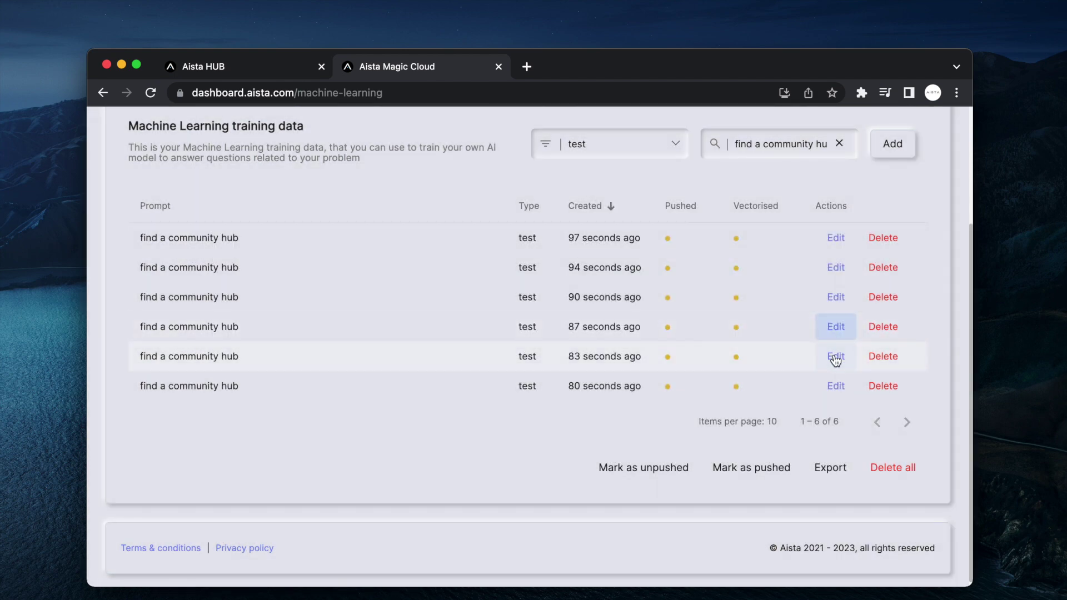
- Inspect the fifth duplicate, then delete all six matching snippets
{"action": "left_click", "coordinate": [833, 358]}
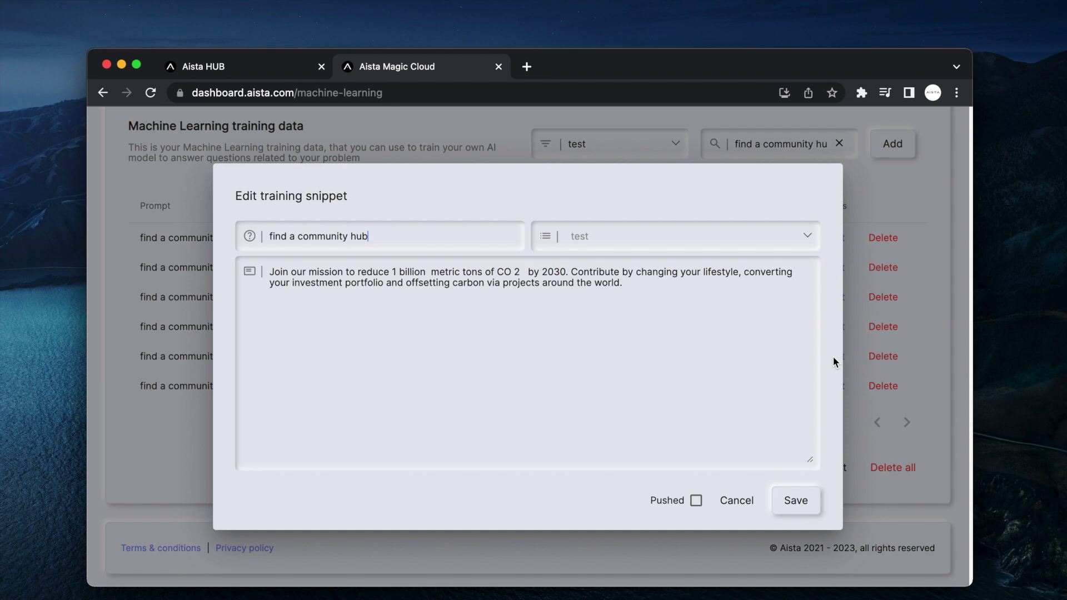
{"action": "left_click", "coordinate": [832, 358]}
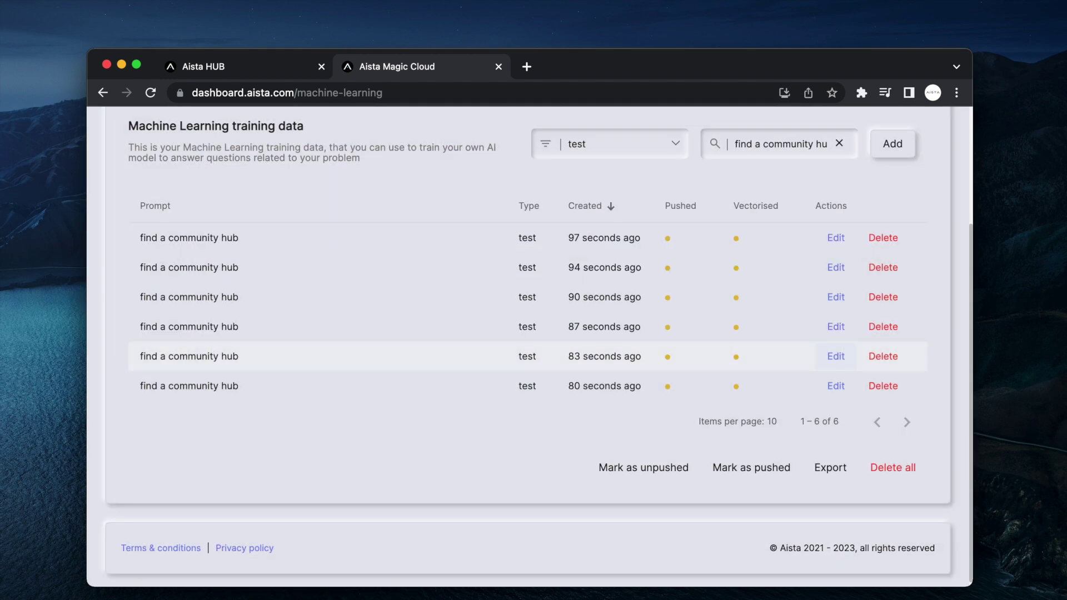
{"action": "left_click", "coordinate": [889, 468]}
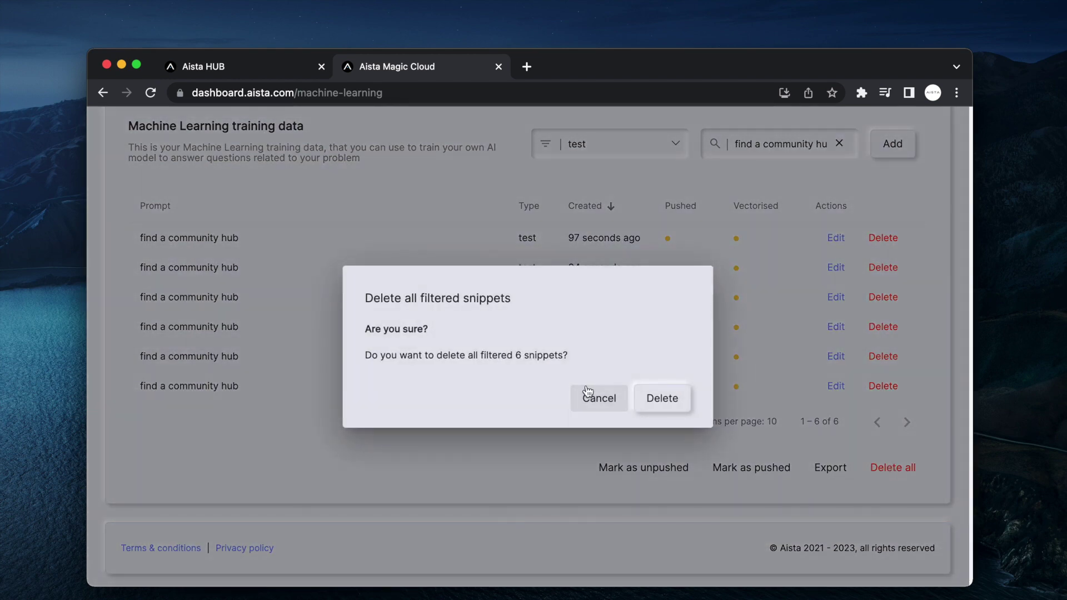
{"action": "left_click", "coordinate": [669, 398]}
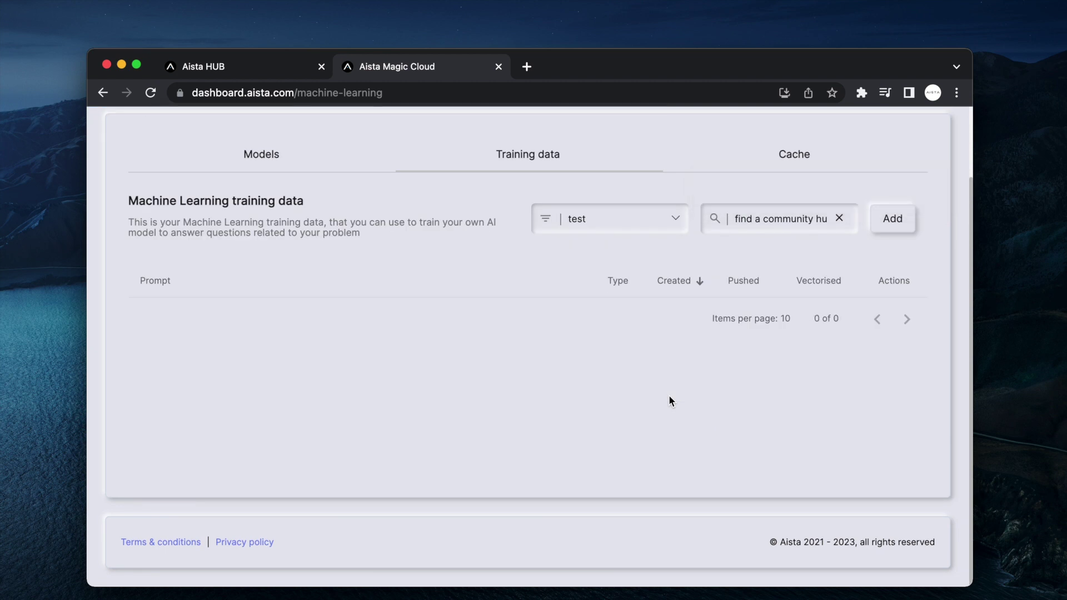
- Clear the search and review the Energy Efficiency through Carbon Offsetting test snippets
{"action": "left_click", "coordinate": [839, 217]}
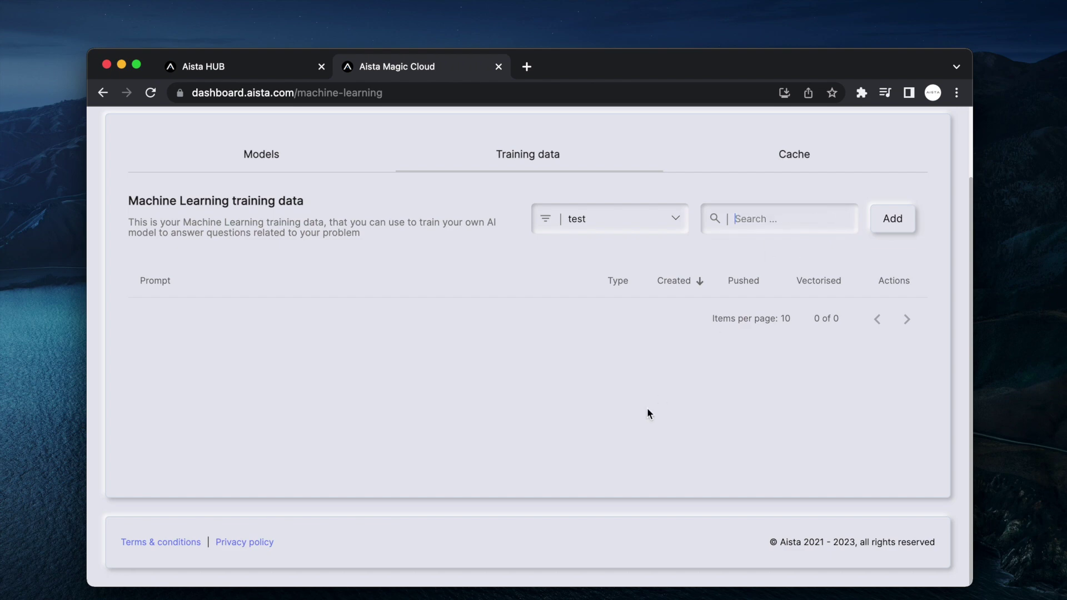
{"action": "scroll", "coordinate": [647, 410], "scroll_direction": "down", "scroll_amount": 3}
{"action": "left_click", "coordinate": [838, 300]}
{"action": "key", "text": "Escape"}
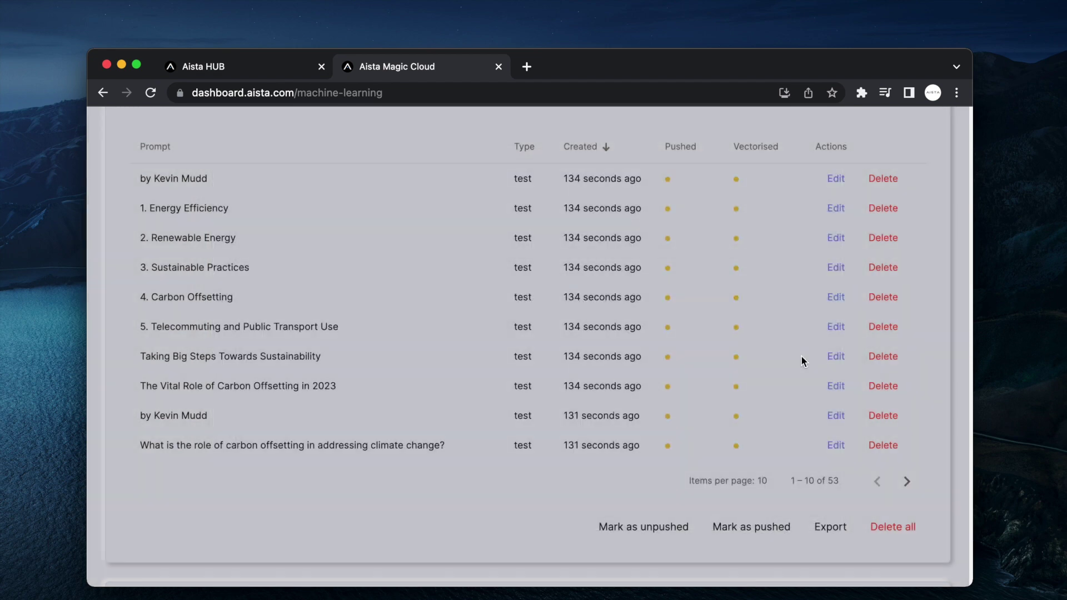
{"action": "left_click", "coordinate": [833, 268]}
{"action": "key", "text": "Escape"}
{"action": "left_click", "coordinate": [835, 237]}
{"action": "key", "text": "Escape"}
{"action": "left_click", "coordinate": [834, 206]}
{"action": "key", "text": "Escape"}
- Review the Telecommuting, Taking Big Steps, and Vital Role of Carbon Offsetting snippets
{"action": "left_click", "coordinate": [834, 298]}
{"action": "key", "text": "Escape"}
{"action": "left_click", "coordinate": [833, 329]}
{"action": "key", "text": "Escape"}
{"action": "left_click", "coordinate": [833, 358]}
{"action": "key", "text": "Escape"}
{"action": "left_click", "coordinate": [835, 386]}
{"action": "key", "text": "Escape"}
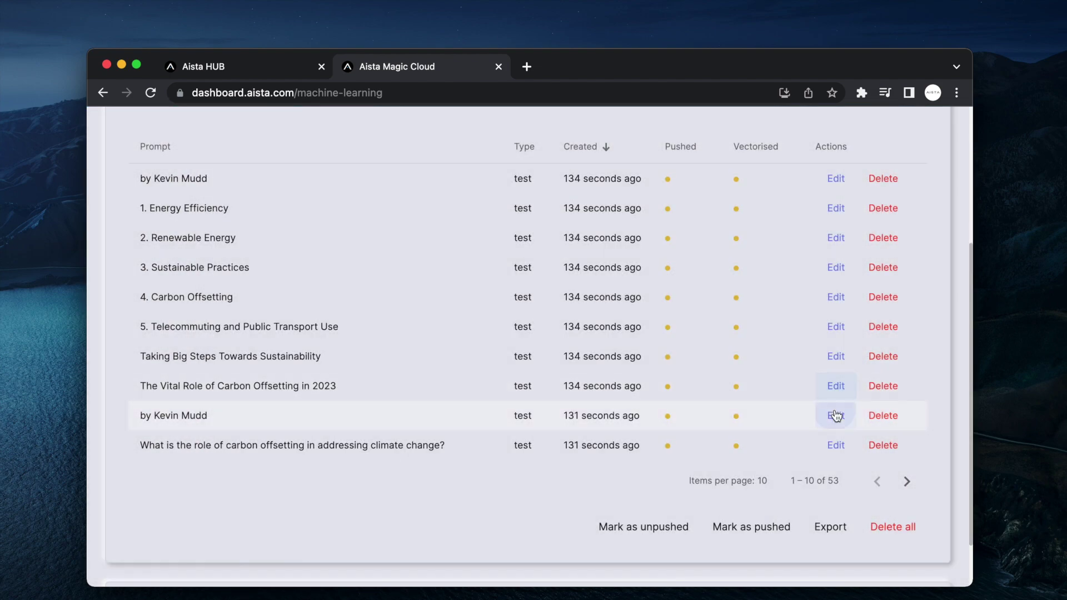
- Remove the dash lines from the second byline carbon offsetting snippet and save it
{"action": "left_click", "coordinate": [836, 415]}
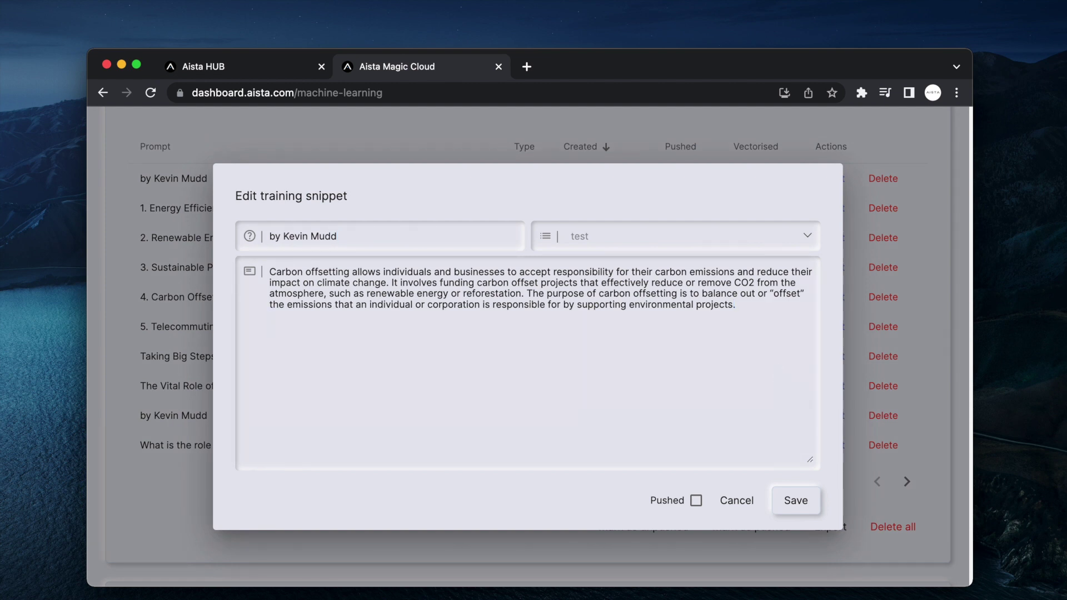
{"action": "type", "text": "- - - - - "}
{"action": "type", "text": "-"}
{"action": "key", "text": "shift+Left"}
{"action": "key", "text": "shift+Left"}
{"action": "key", "text": "shift+Left"}
{"action": "key", "text": "shift+Left"}
{"action": "key", "text": "shift+Left"}
{"action": "key", "text": "shift+Left"}
{"action": "key", "text": "shift+Left"}
{"action": "key", "text": "shift+Left"}
{"action": "key", "text": "shift+Left"}
{"action": "key", "text": "shift+Left"}
{"action": "key", "text": "shift+Left"}
{"action": "key", "text": "shift+Left"}
{"action": "key", "text": "shift+Left"}
{"action": "key", "text": "shift+Left"}
{"action": "key", "text": "shift+Left"}
{"action": "key", "text": "shift+Left"}
{"action": "key", "text": "shift+Left"}
{"action": "key", "text": "shift+Left"}
{"action": "key", "text": "shift+Left"}
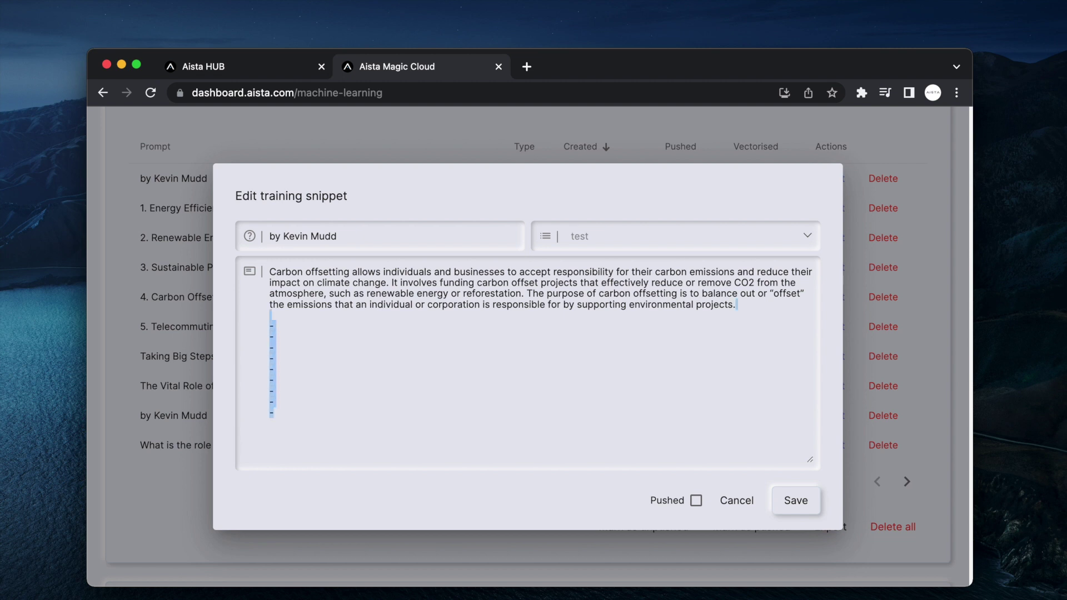
{"action": "key", "text": "BackSpace"}
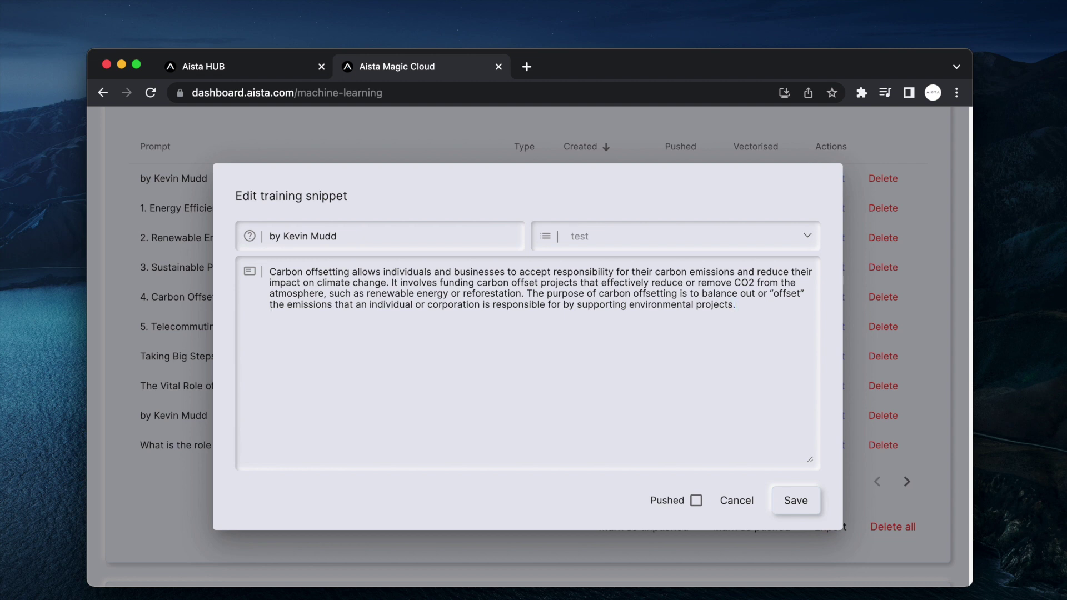
{"action": "left_click", "coordinate": [799, 500]}
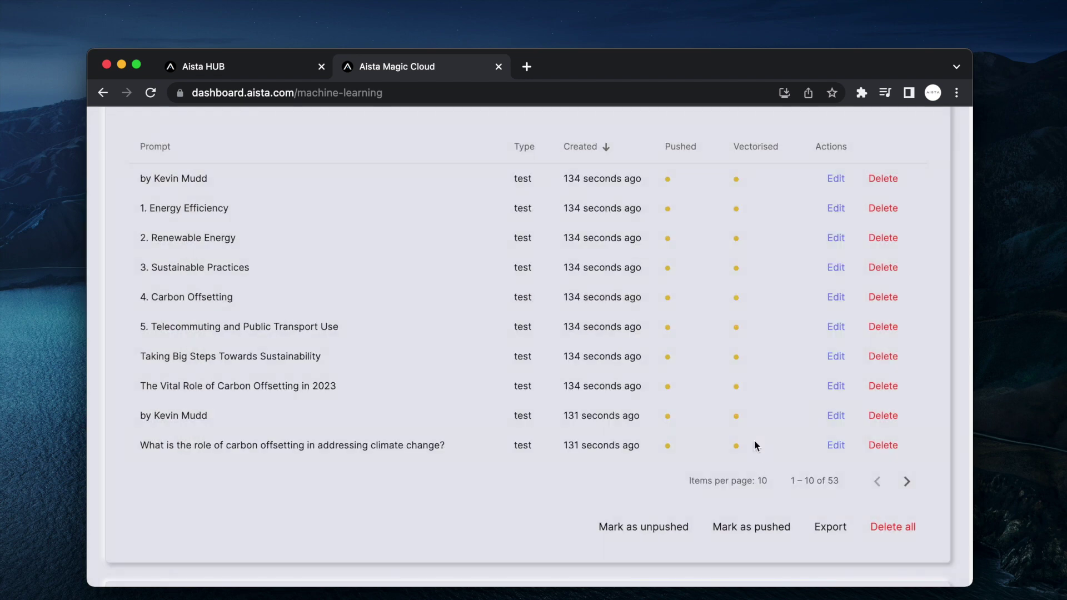
- Review the next page's Renewable energy, Reforestation, and Energy Efficiency projects snippets
{"action": "left_click", "coordinate": [842, 450]}
{"action": "left_click", "coordinate": [842, 448]}
{"action": "left_click", "coordinate": [902, 480]}
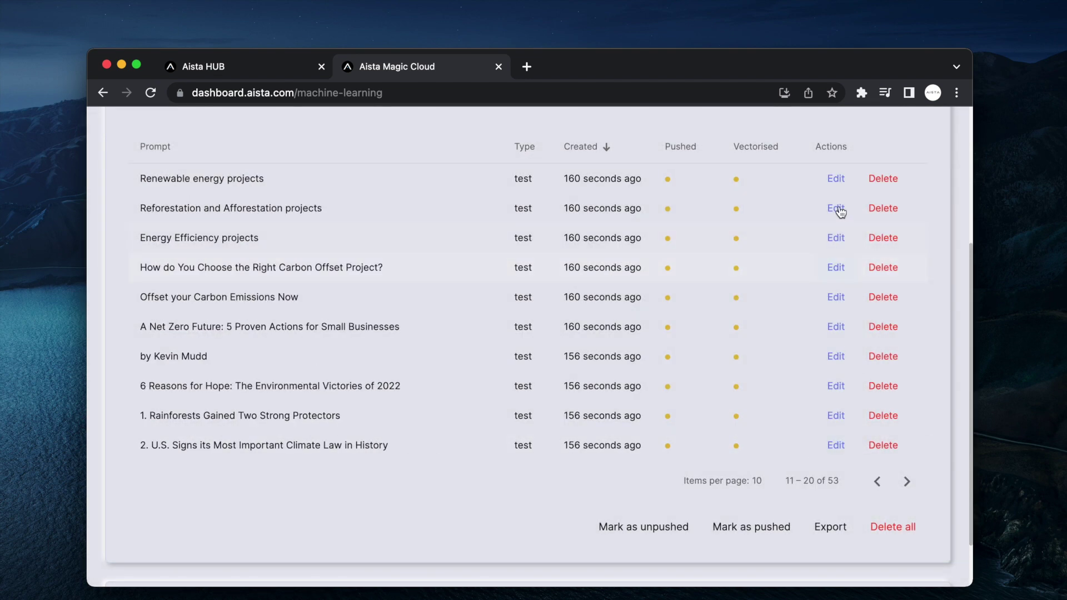
{"action": "left_click", "coordinate": [831, 178]}
{"action": "left_click", "coordinate": [844, 192]}
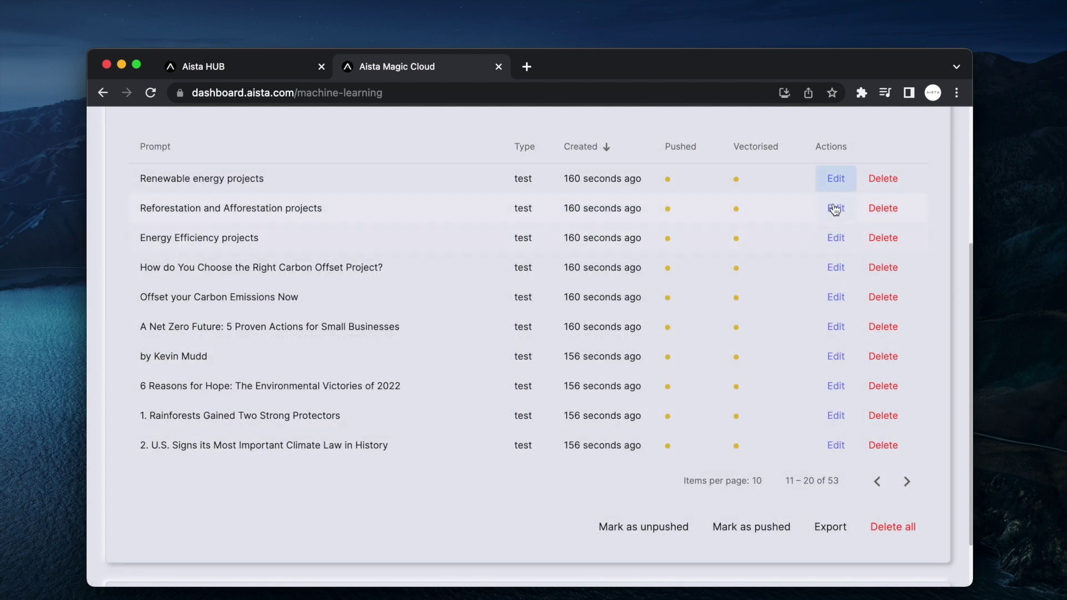
{"action": "left_click", "coordinate": [833, 207]}
{"action": "left_click", "coordinate": [844, 203]}
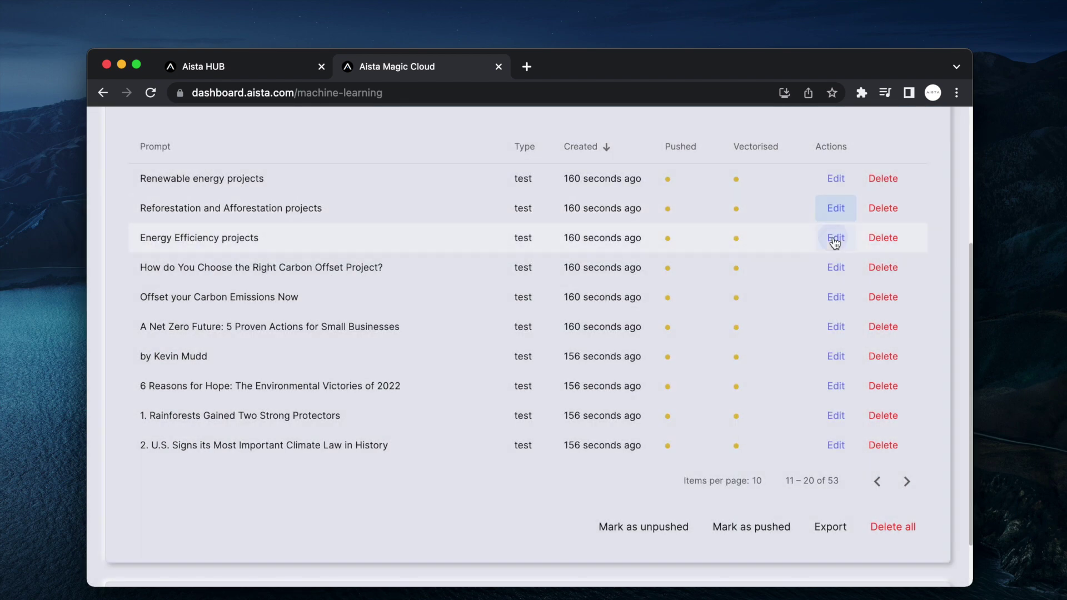
{"action": "left_click", "coordinate": [832, 237]}
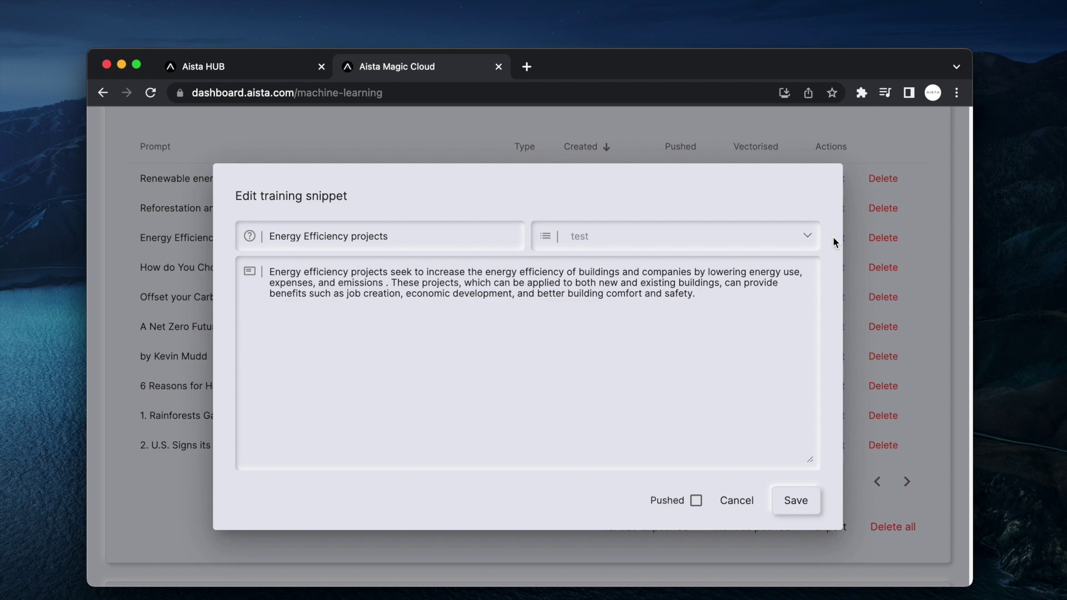
{"action": "key", "text": "Escape"}
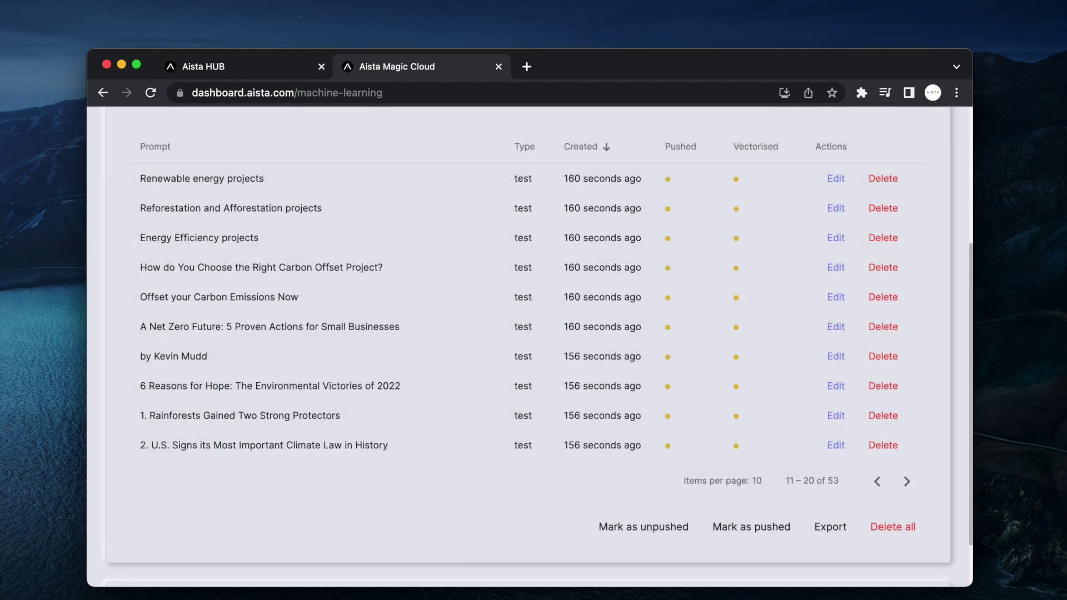
{"action": "scroll", "coordinate": [678, 468], "scroll_direction": "up", "scroll_amount": 3}
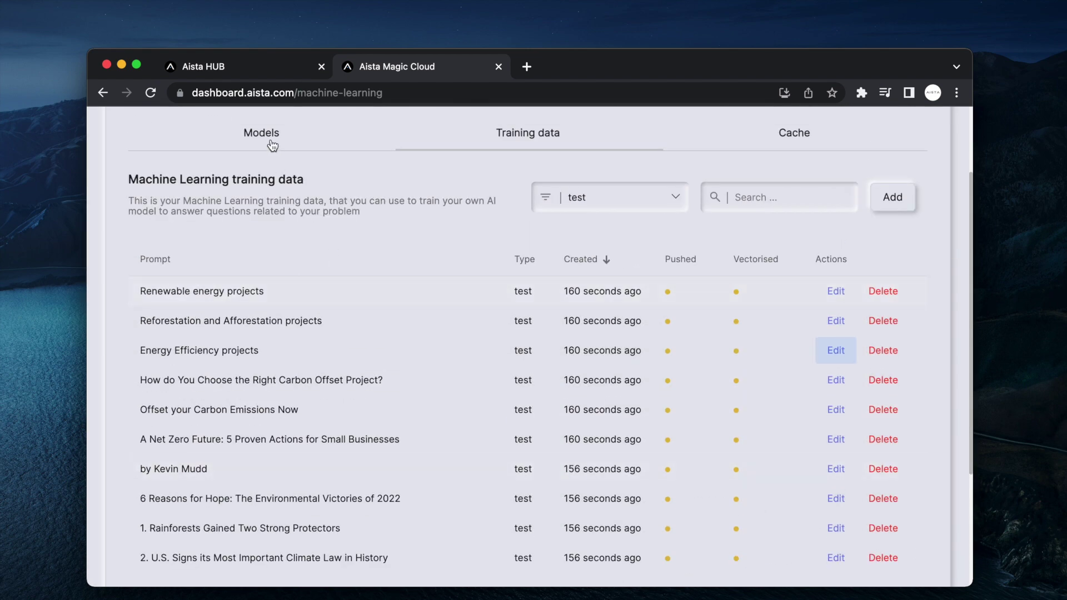
- Vectorise the test model's 53 snippets from the Models list
{"action": "left_click", "coordinate": [272, 146]}
{"action": "scroll", "coordinate": [640, 433], "scroll_direction": "down", "scroll_amount": 3}
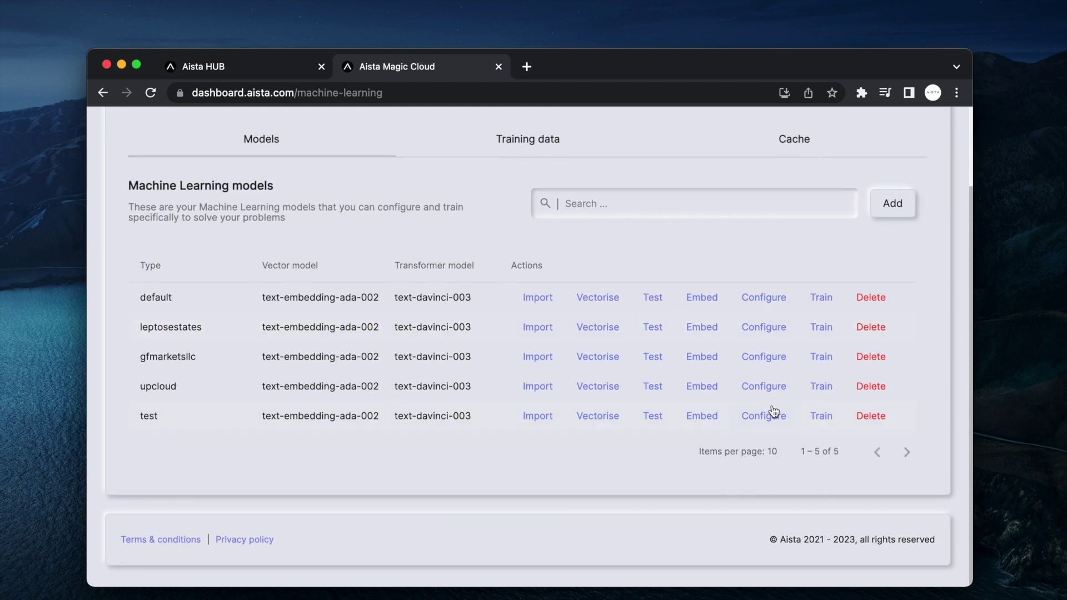
{"action": "left_click", "coordinate": [598, 419]}
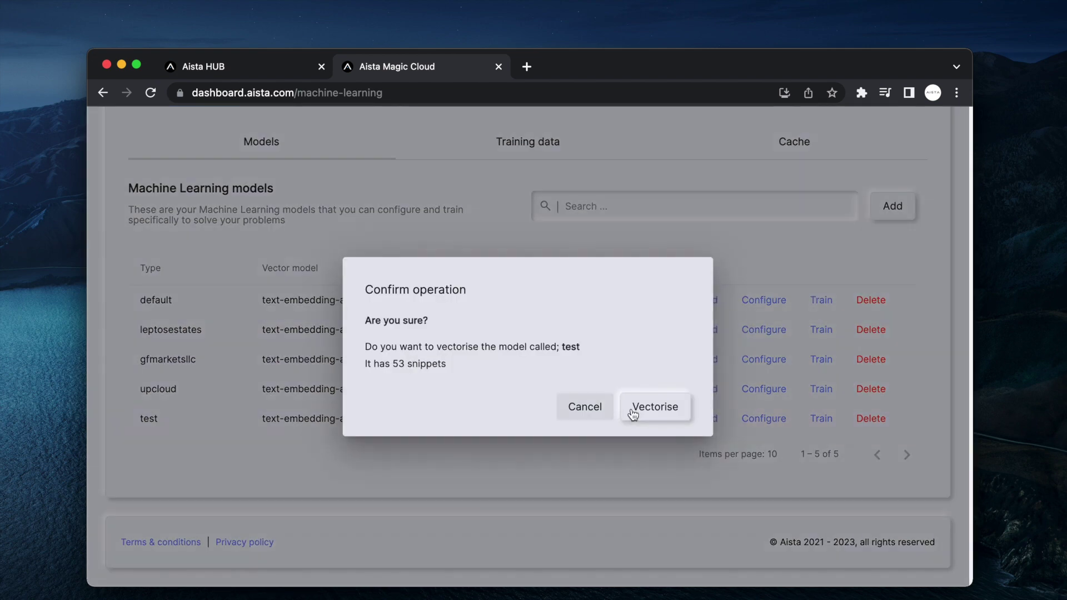
{"action": "left_click", "coordinate": [654, 406]}
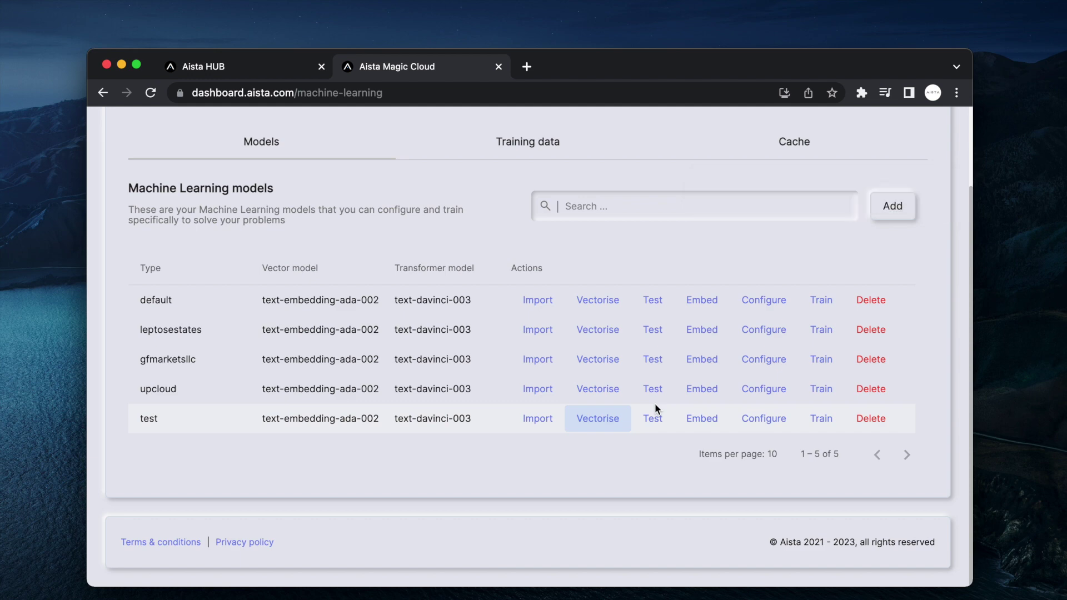
- Ask the vectorised test model 'What is Billion-Air?' and copy the question after its 'not mentioned' reply
{"action": "left_click", "coordinate": [655, 420]}
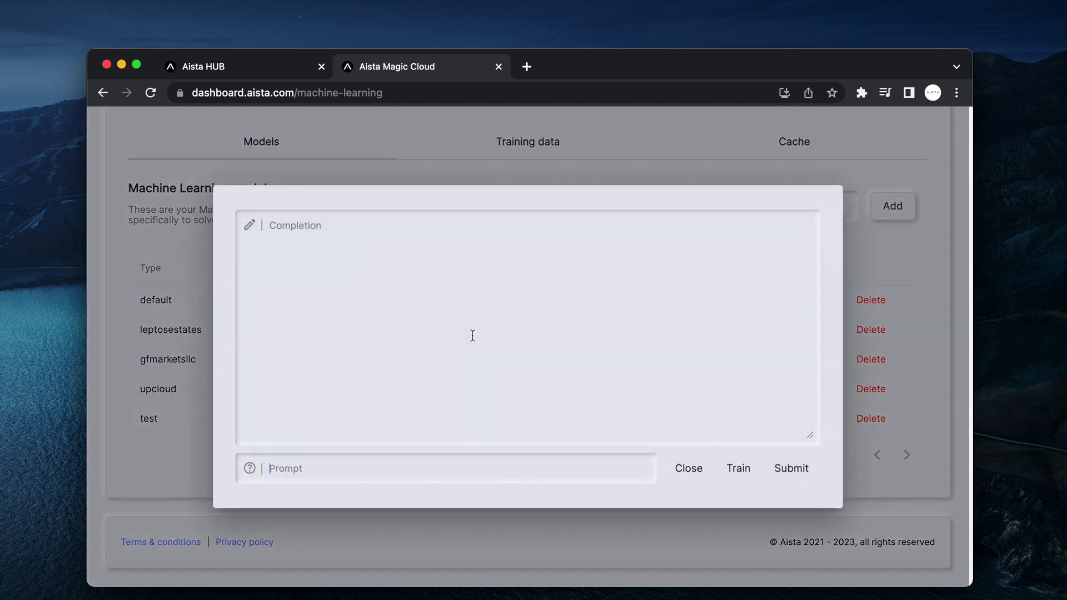
{"action": "type", "text": "What is Billion-Air?"}
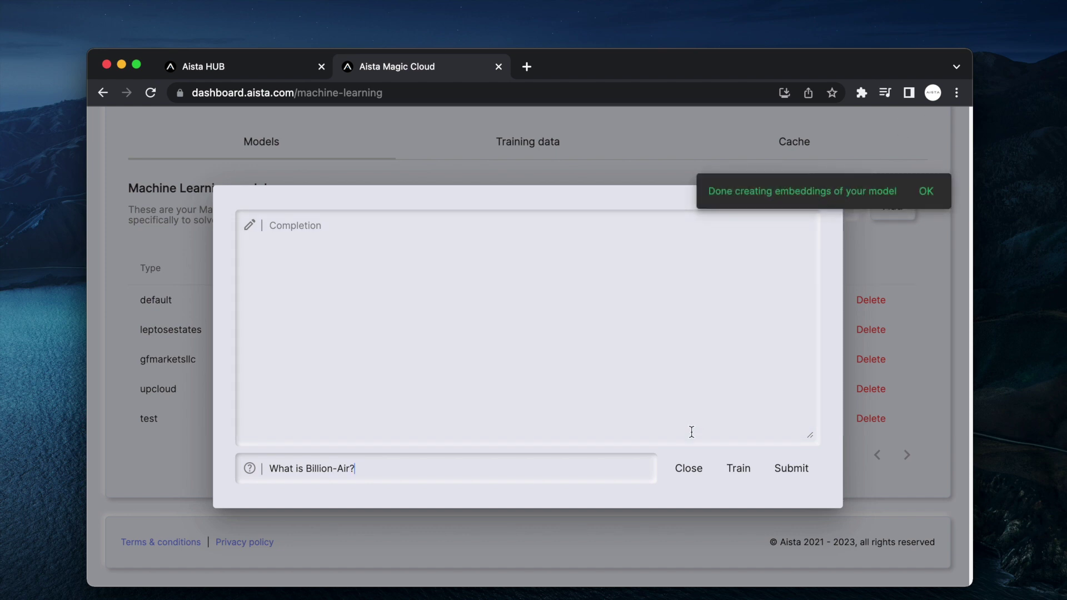
{"action": "key", "text": "Return"}
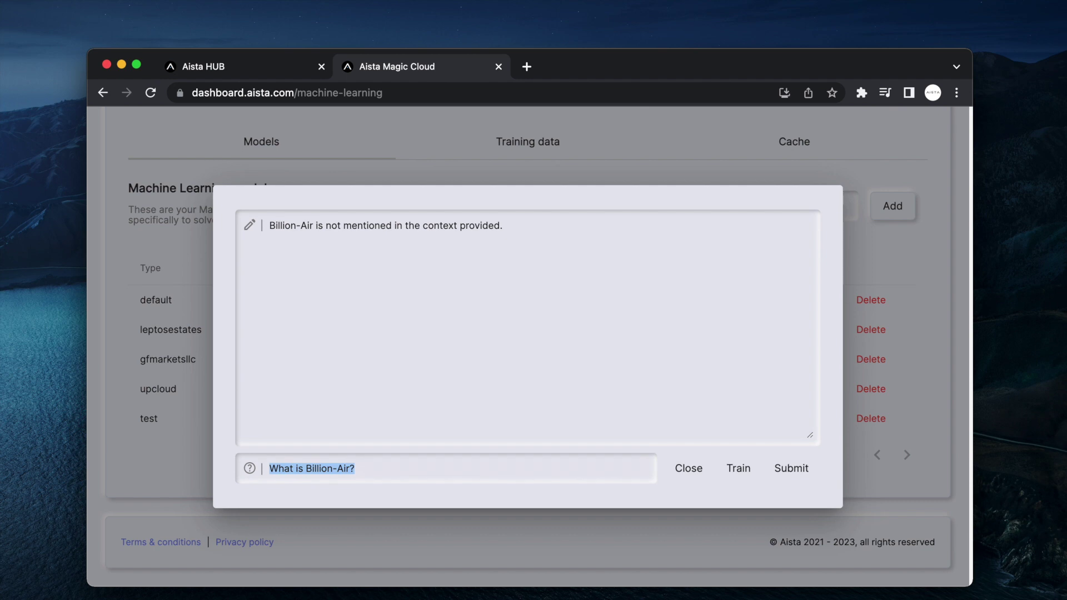
{"action": "left_click", "coordinate": [535, 243]}
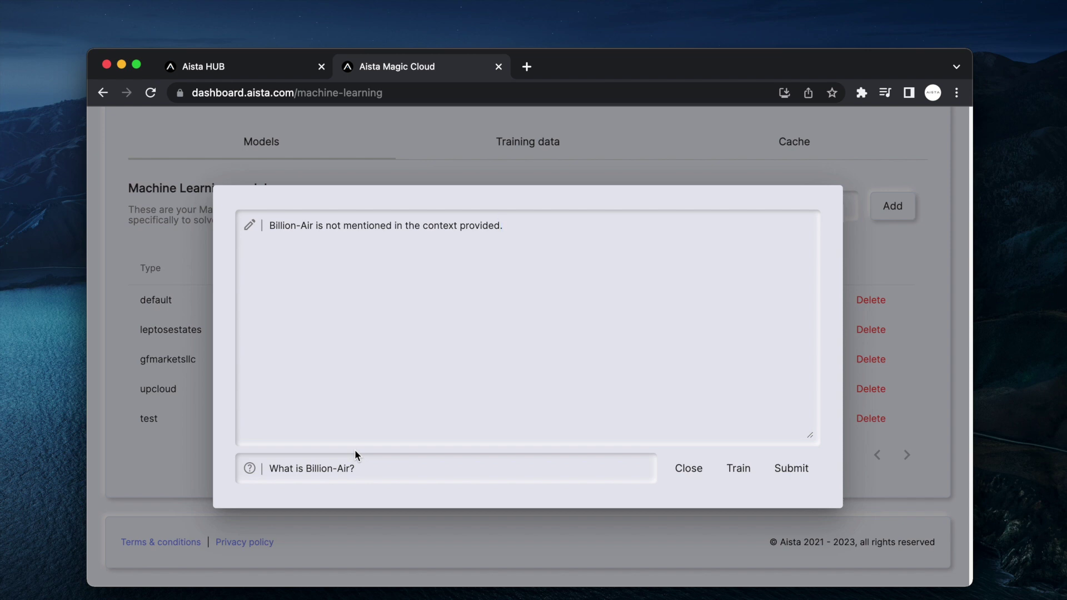
{"action": "left_click", "coordinate": [376, 471]}
{"action": "triple_click", "coordinate": [376, 471]}
{"action": "key", "text": "super+c"}
{"action": "key", "text": "Escape"}
{"action": "left_click", "coordinate": [543, 130]}
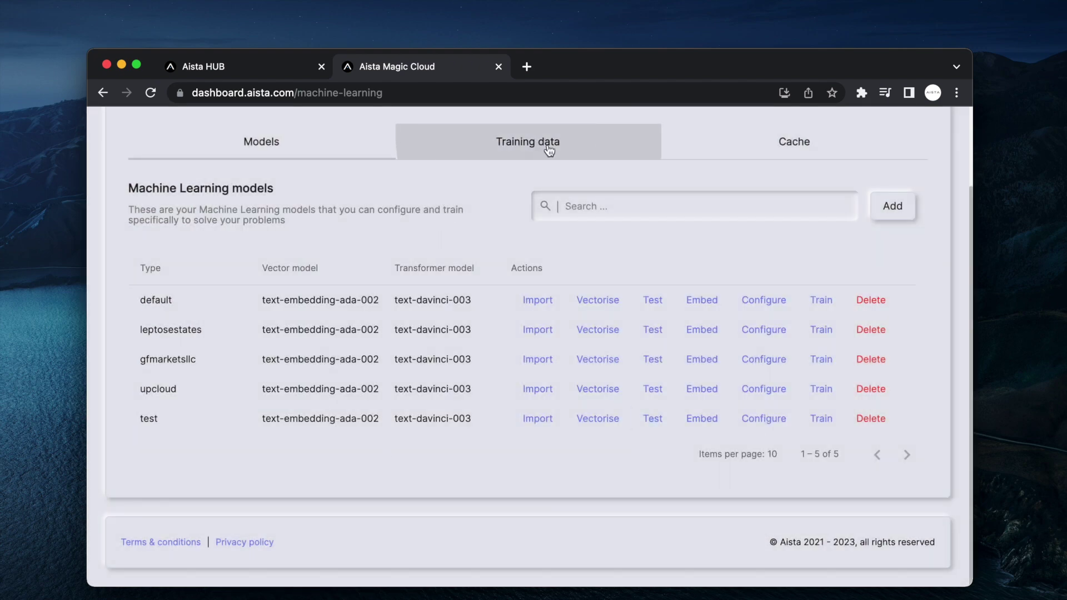
- Cancel the first new snippet attempt and filter training data to test
{"action": "left_click", "coordinate": [891, 301]}
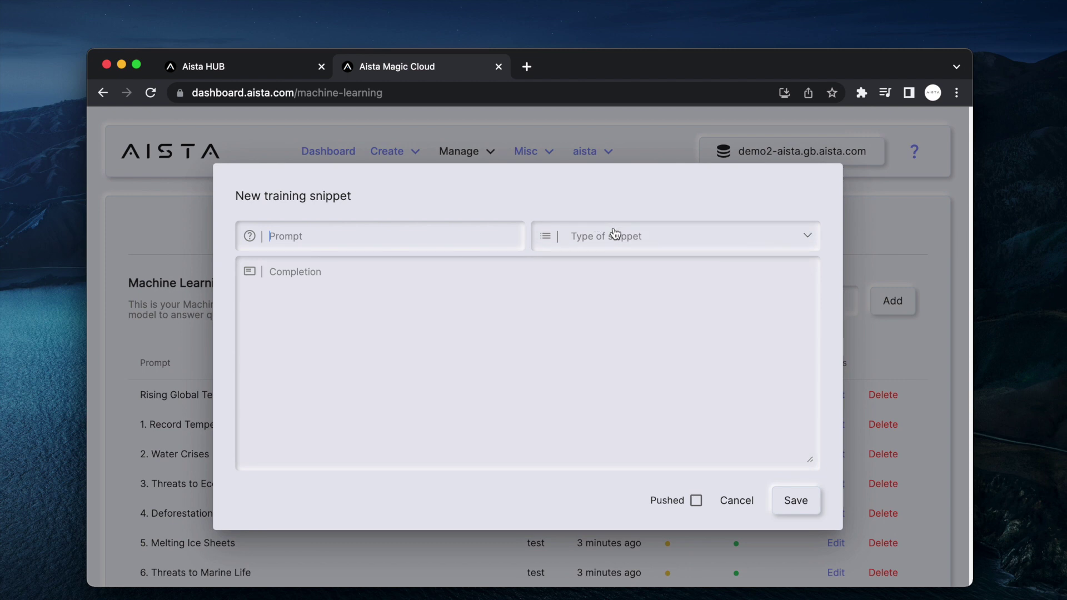
{"action": "left_click", "coordinate": [617, 236]}
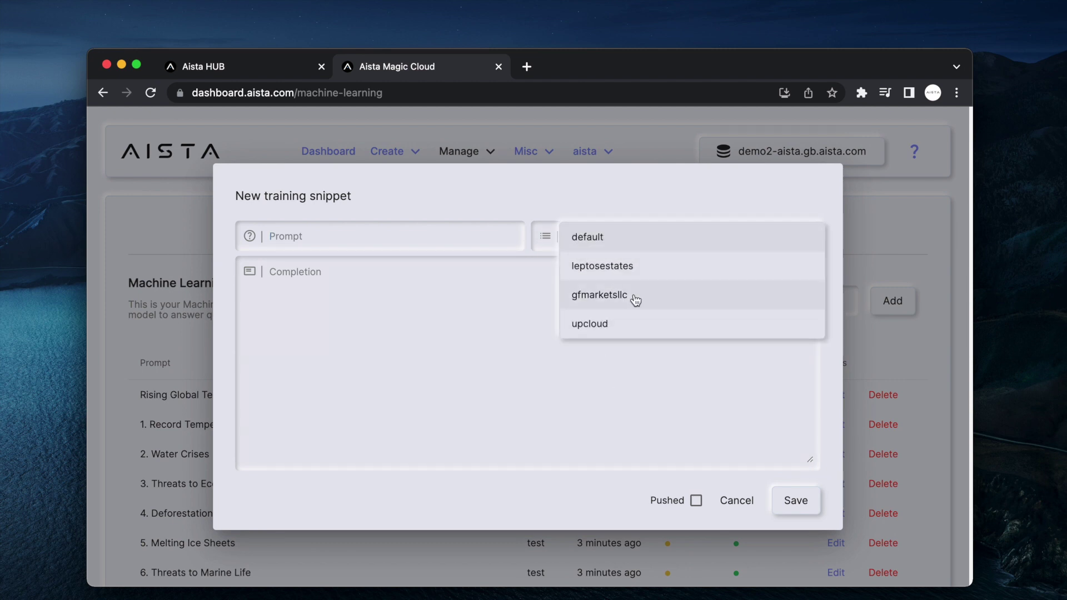
{"action": "left_click", "coordinate": [648, 220]}
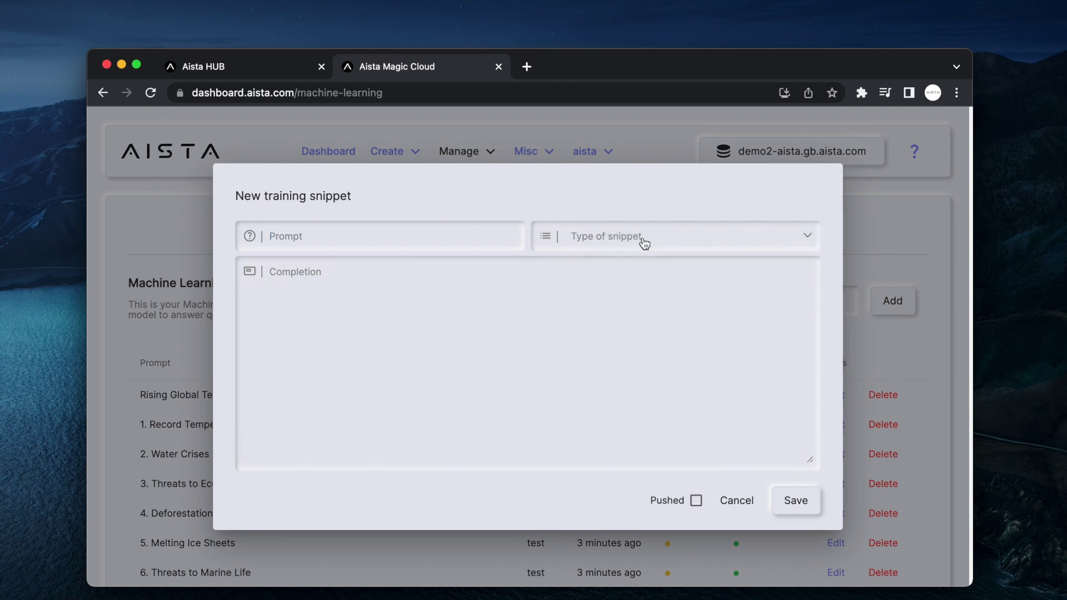
{"action": "left_click", "coordinate": [641, 240]}
{"action": "left_click", "coordinate": [614, 326]}
{"action": "key", "text": "Escape"}
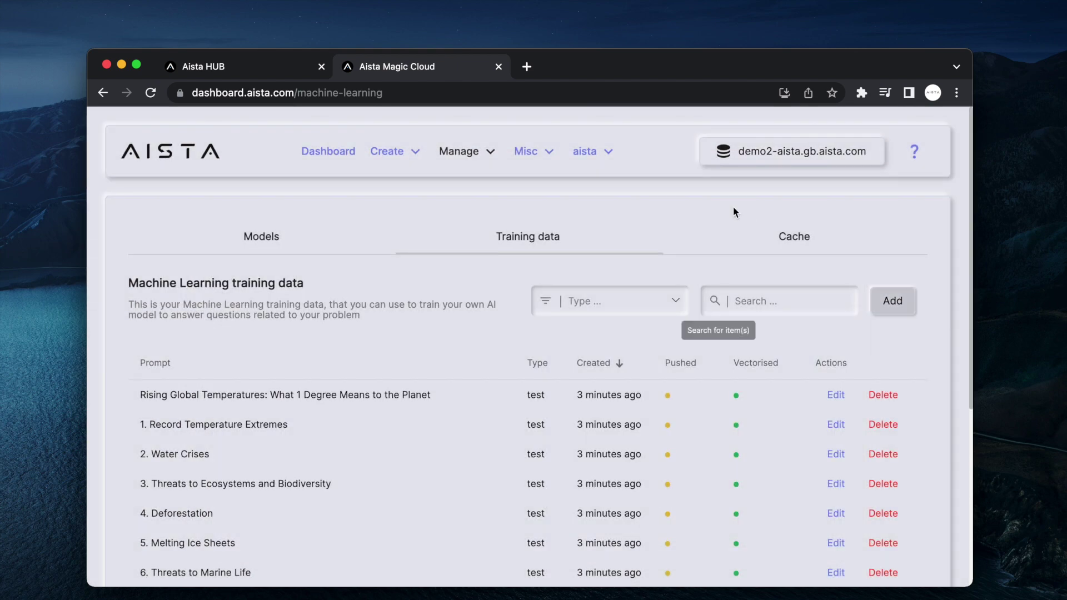
{"action": "left_click", "coordinate": [607, 303]}
{"action": "left_click", "coordinate": [598, 454]}
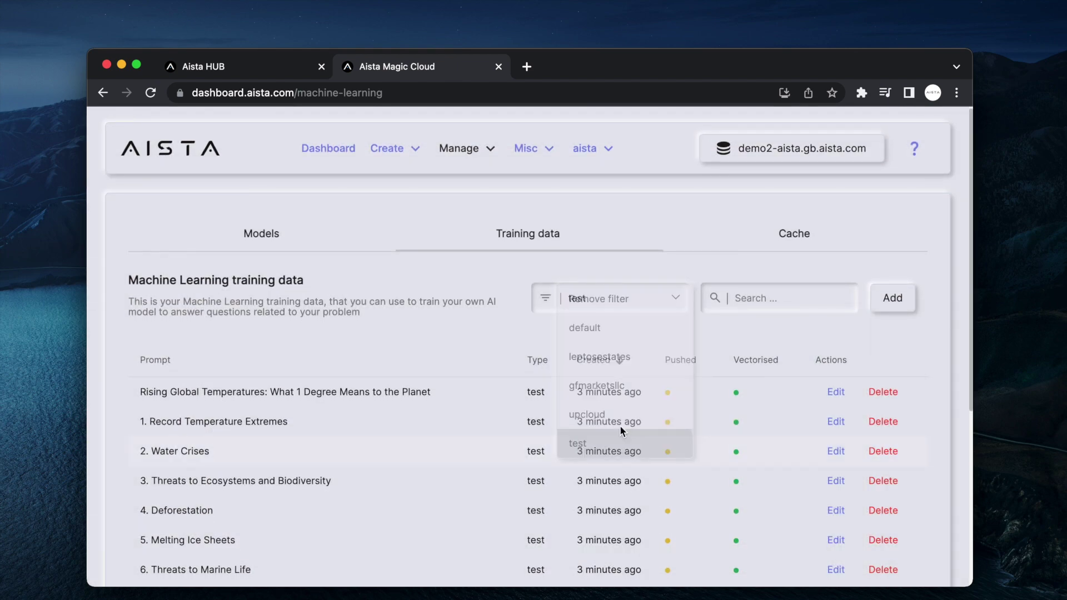
- Add a test snippet answering 'What is Billion-Air?' with 'a voluntary thing trying to save the earth from humans'
{"action": "left_click", "coordinate": [893, 298]}
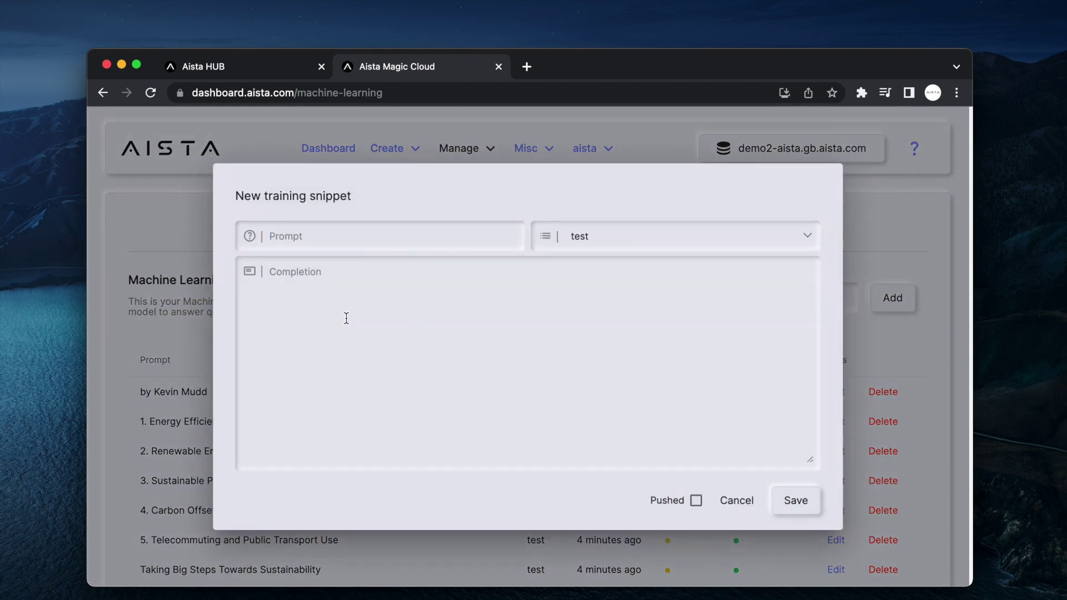
{"action": "key", "text": "super+v"}
{"action": "type", "text": "Billio"}
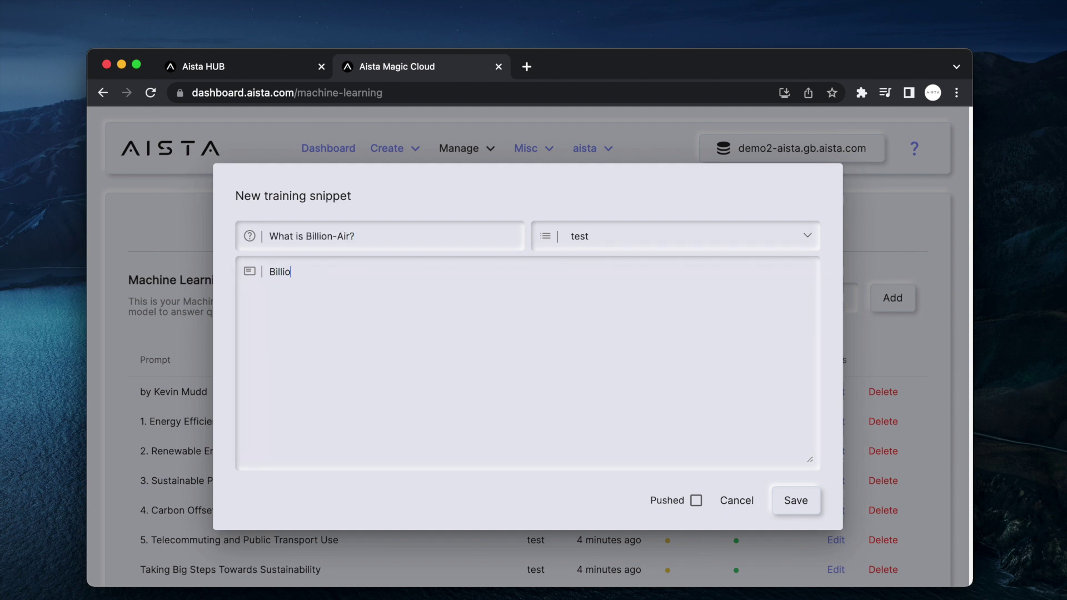
{"action": "type", "text": "n-Air is a voluntary thing "}
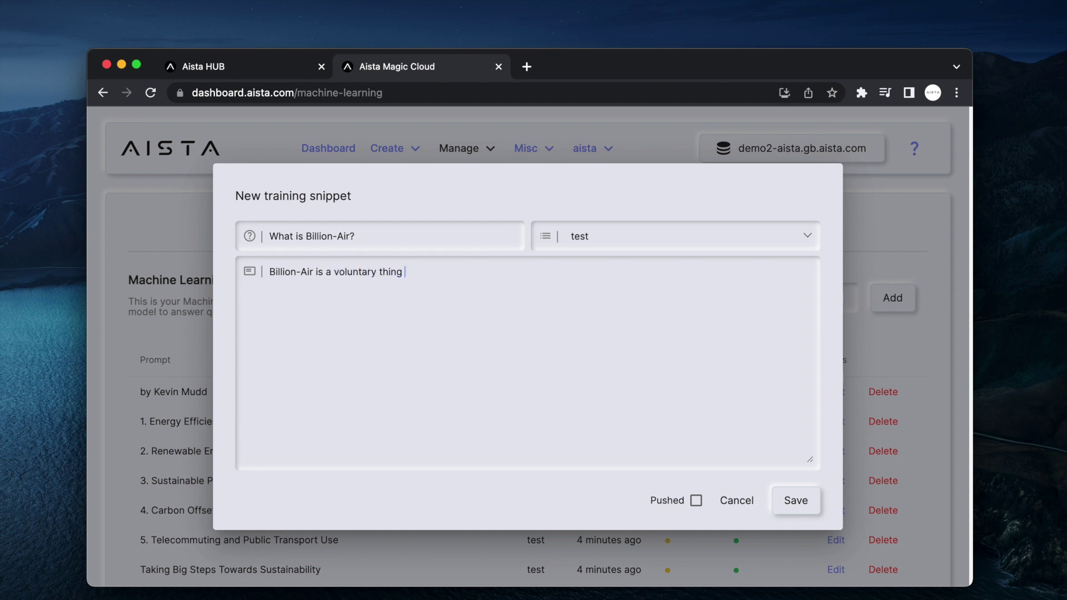
{"action": "type", "text": "trying to save the earth from humans"}
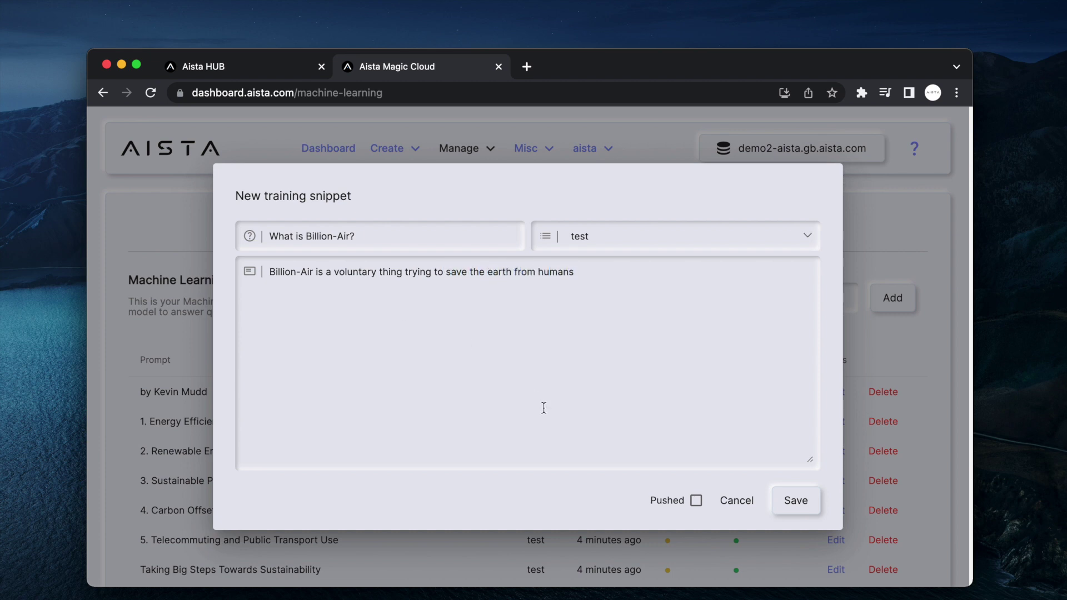
{"action": "left_click", "coordinate": [792, 503]}
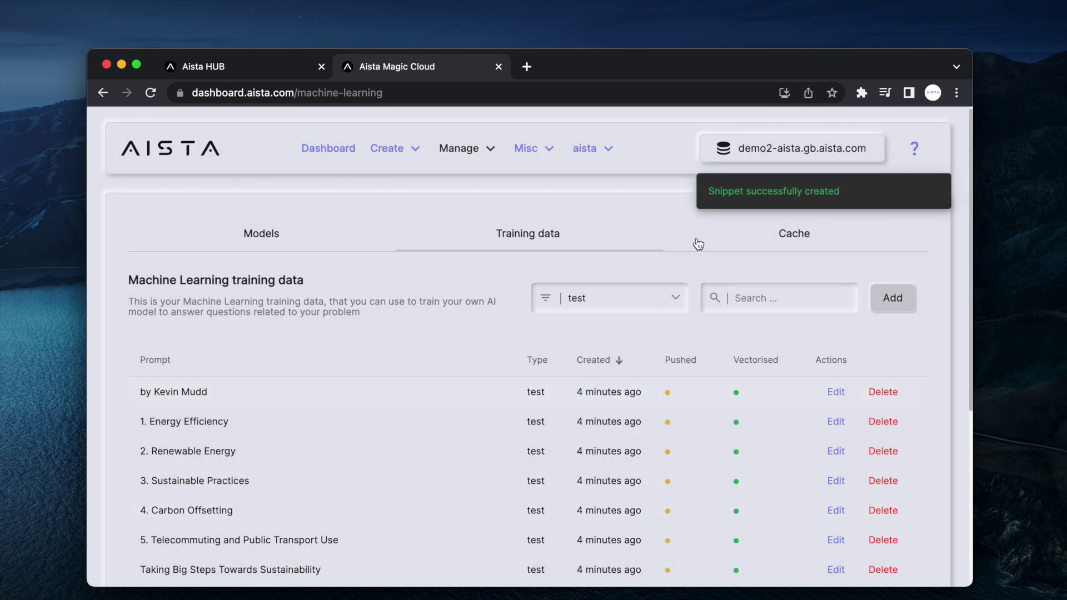
- Re-vectorise the test model from the Models list
{"action": "left_click", "coordinate": [274, 240]}
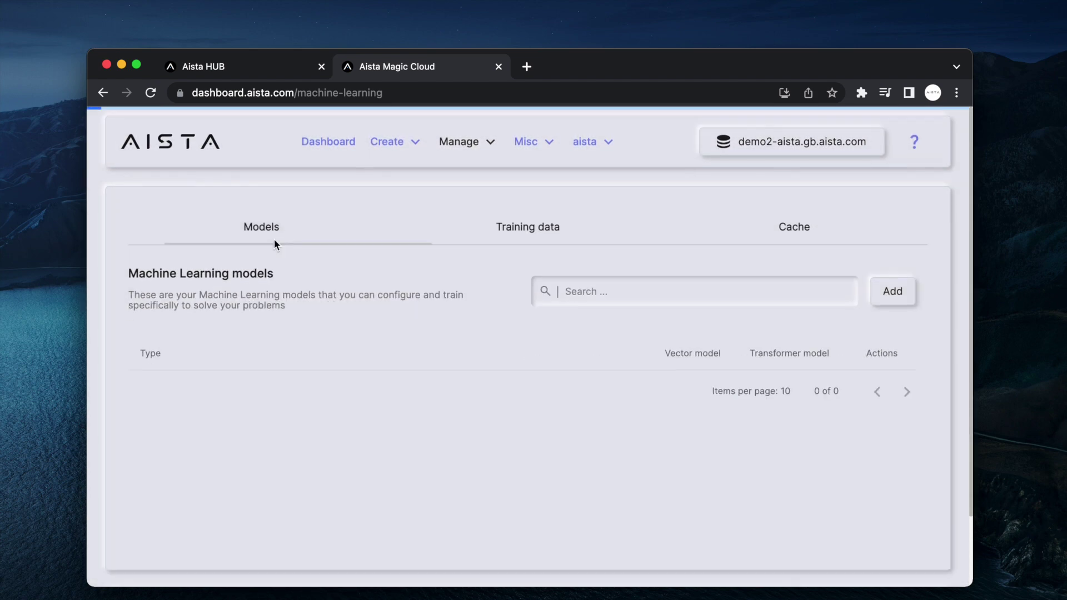
{"action": "scroll", "coordinate": [461, 293], "scroll_direction": "down", "scroll_amount": 3}
{"action": "left_click", "coordinate": [604, 421]}
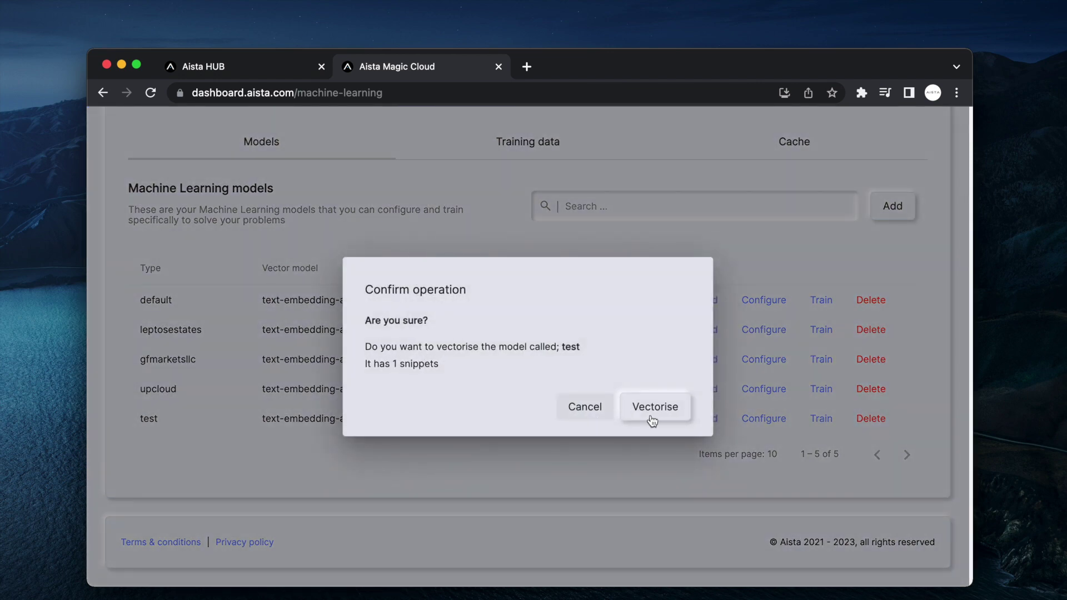
{"action": "left_click", "coordinate": [651, 416]}
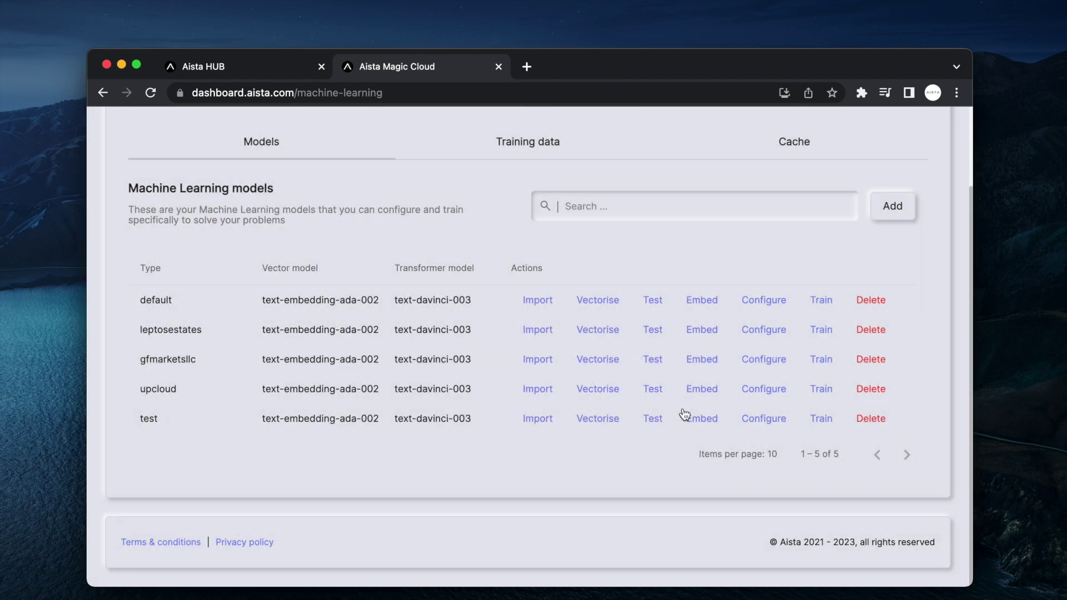
- Ask the test model 'What is Billion-Air?' in its test chat
{"action": "left_click", "coordinate": [653, 420]}
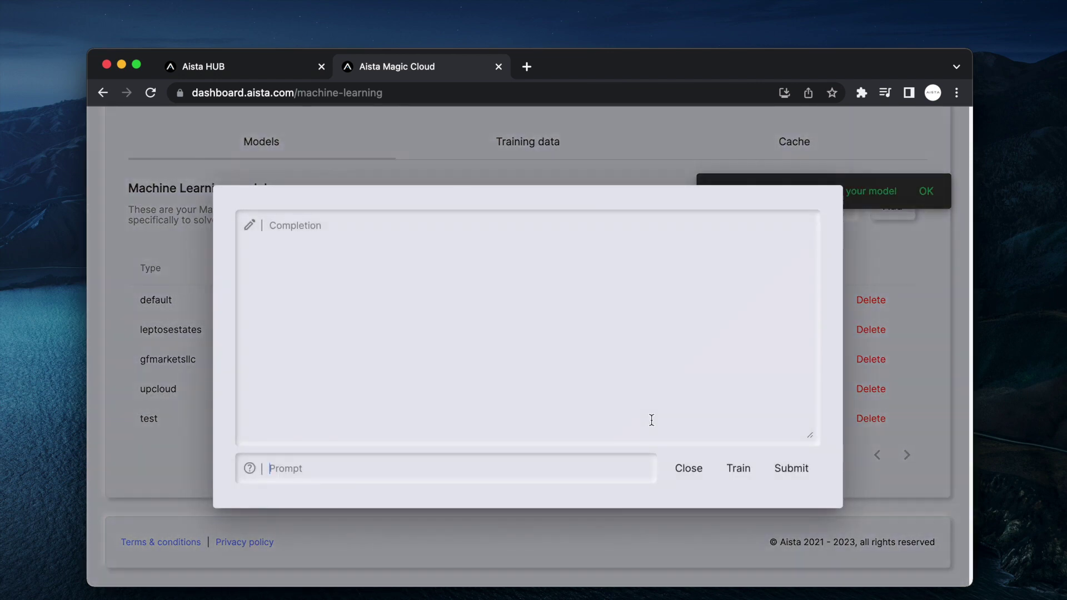
{"action": "type", "text": "What is Billion-Air?"}
{"action": "key", "text": "Return"}
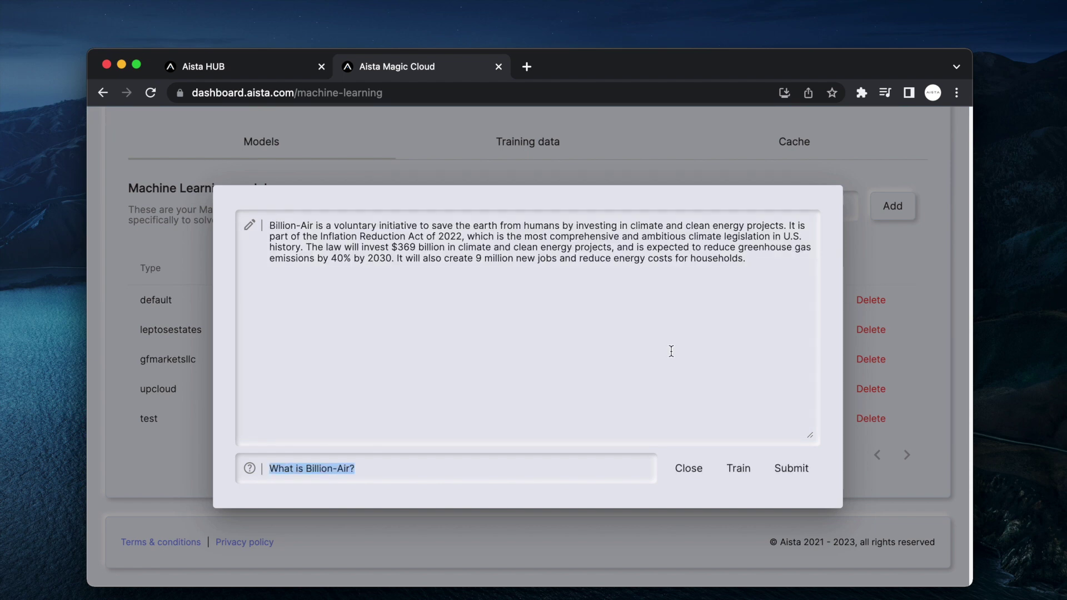
- Review the climate-initiative answer while repositioning the browser window, then close the chat
{"action": "left_click_drag", "start_coordinate": [730, 289], "coordinate": [259, 225]}
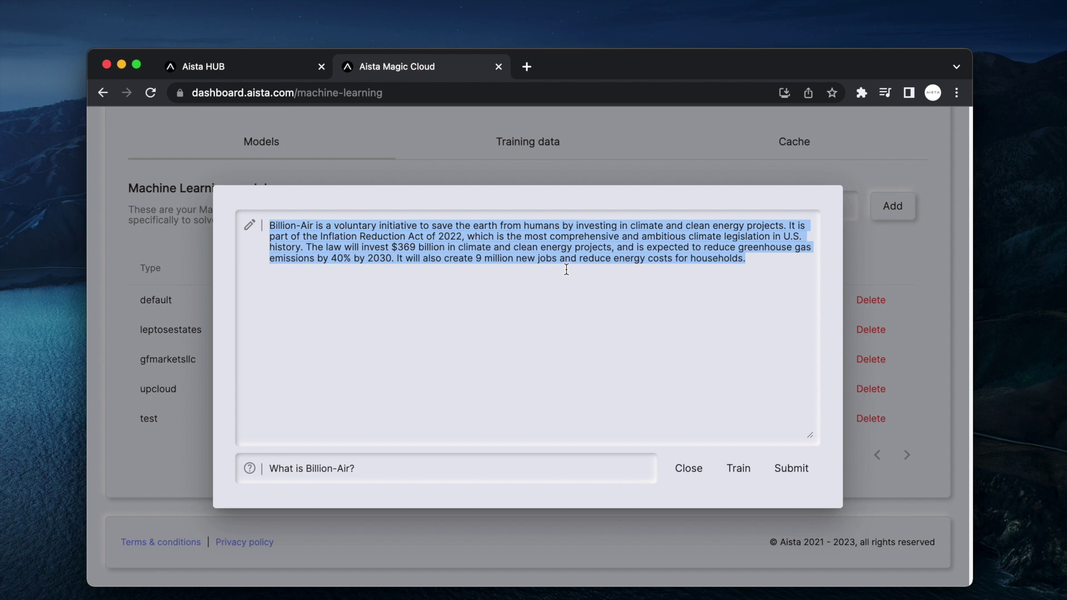
{"action": "left_click_drag", "start_coordinate": [758, 260], "coordinate": [123, 239]}
{"action": "left_click_drag", "start_coordinate": [85, 260], "coordinate": [276, 262]}
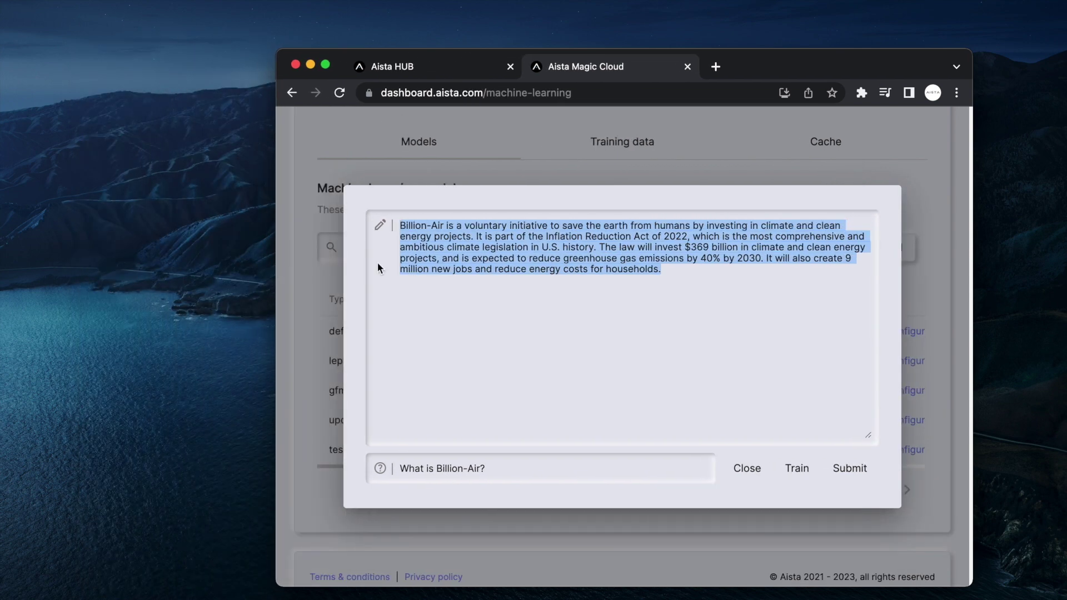
{"action": "left_click_drag", "start_coordinate": [788, 63], "coordinate": [665, 67]}
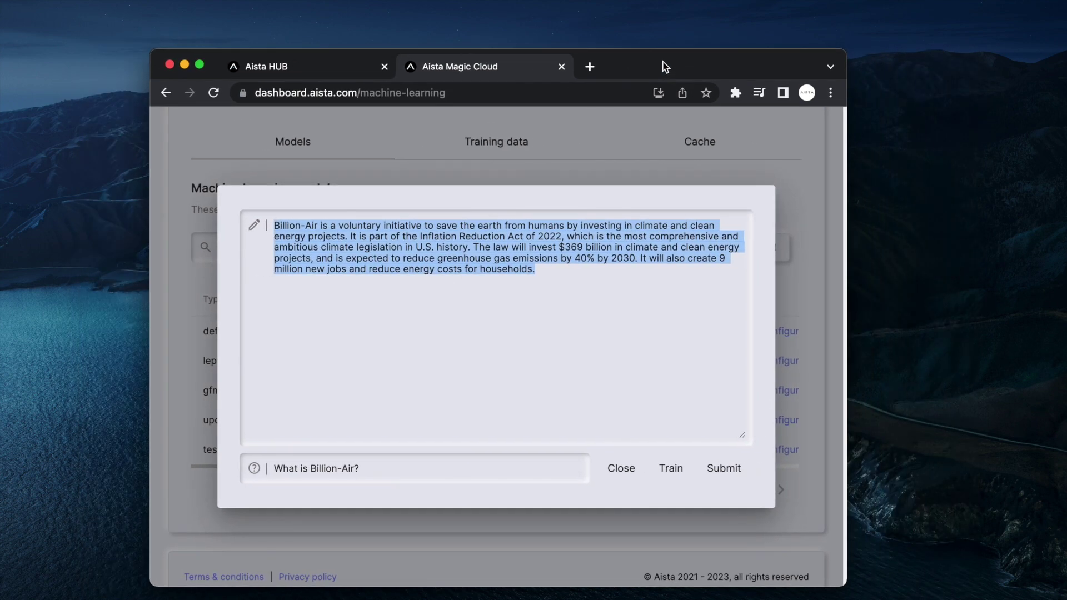
{"action": "left_click", "coordinate": [564, 283]}
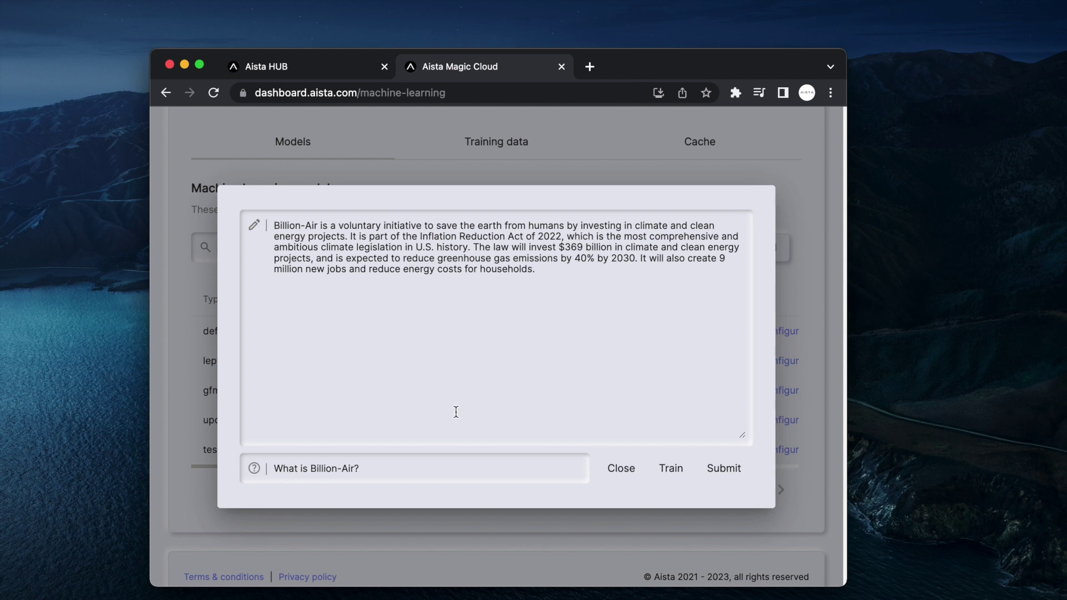
{"action": "triple_click", "coordinate": [426, 479]}
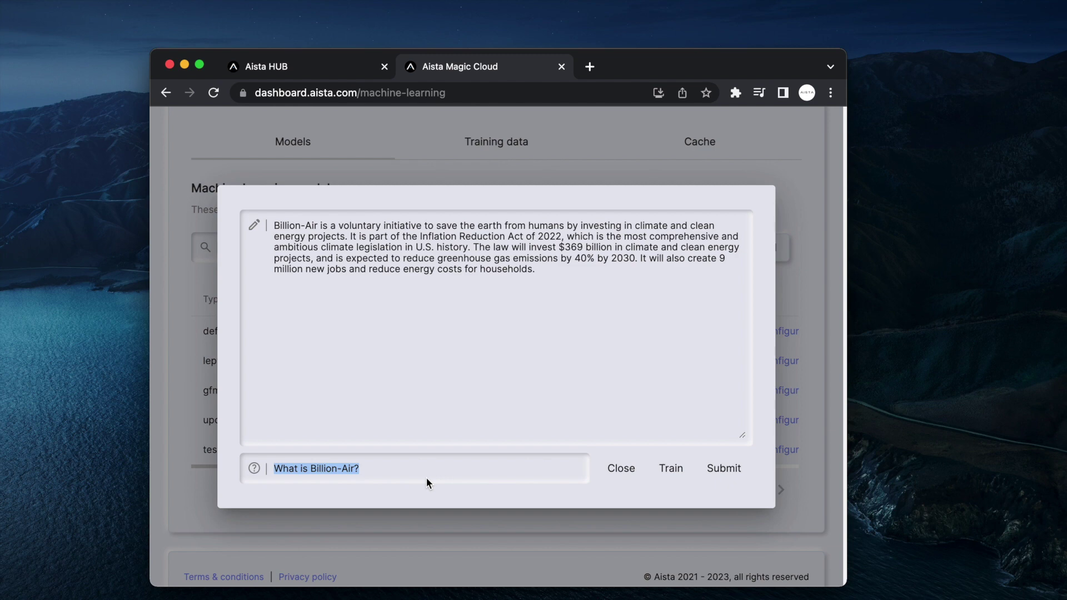
{"action": "key", "text": "Escape"}
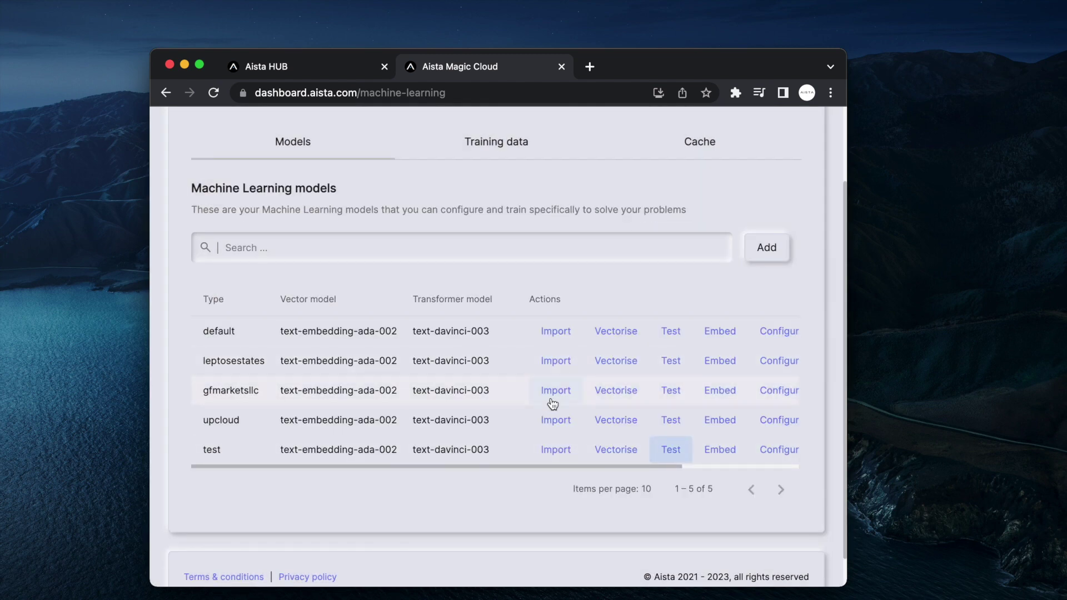
- Widen the browser window on both sides and show the Machine Learning Cache list
{"action": "left_click_drag", "start_coordinate": [849, 253], "coordinate": [1032, 287]}
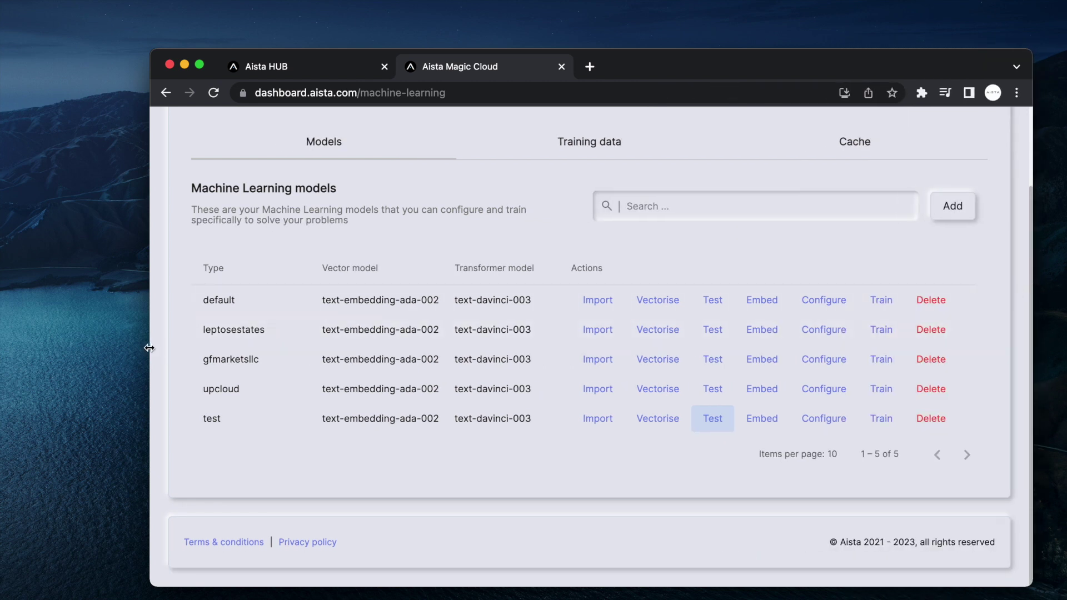
{"action": "left_click_drag", "start_coordinate": [146, 351], "coordinate": [31, 350]}
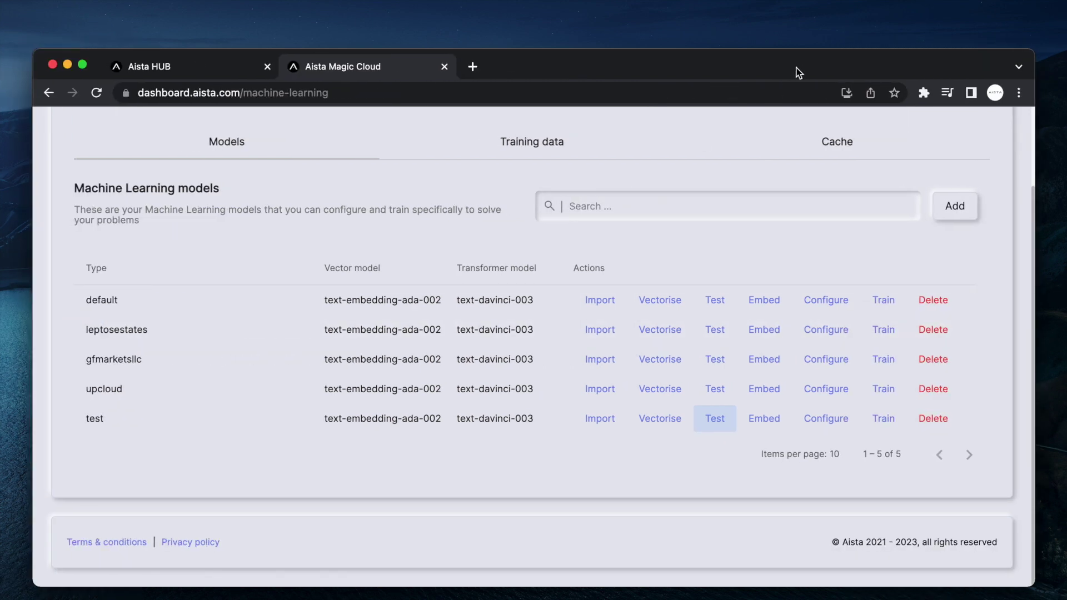
{"action": "left_click", "coordinate": [837, 144]}
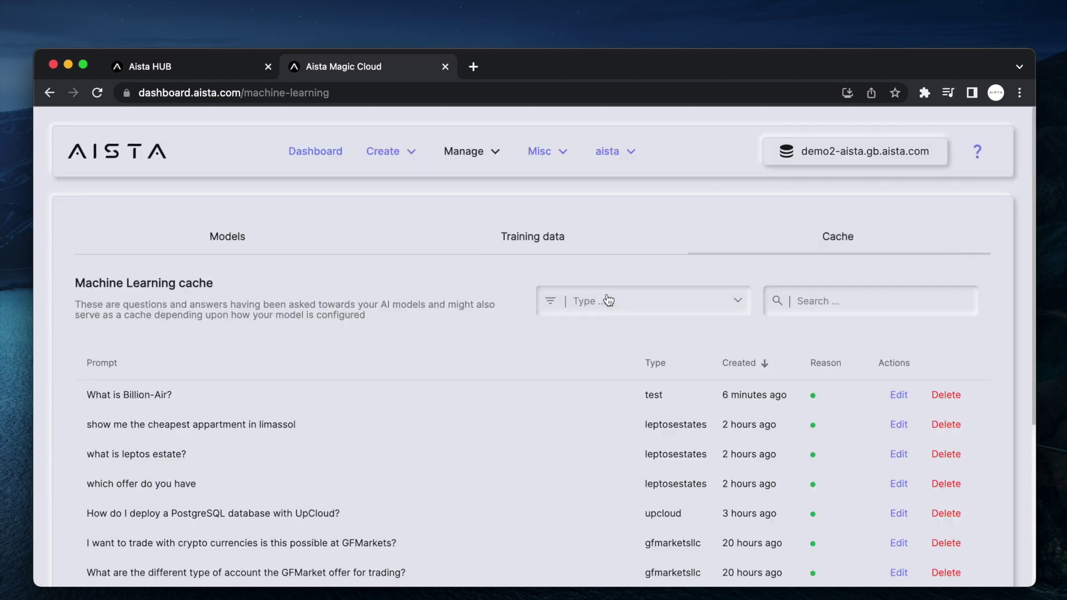
- Filter the cache to the test model and inspect the cached Billion-Air entry without saving
{"action": "left_click", "coordinate": [608, 300]}
{"action": "left_click", "coordinate": [599, 441]}
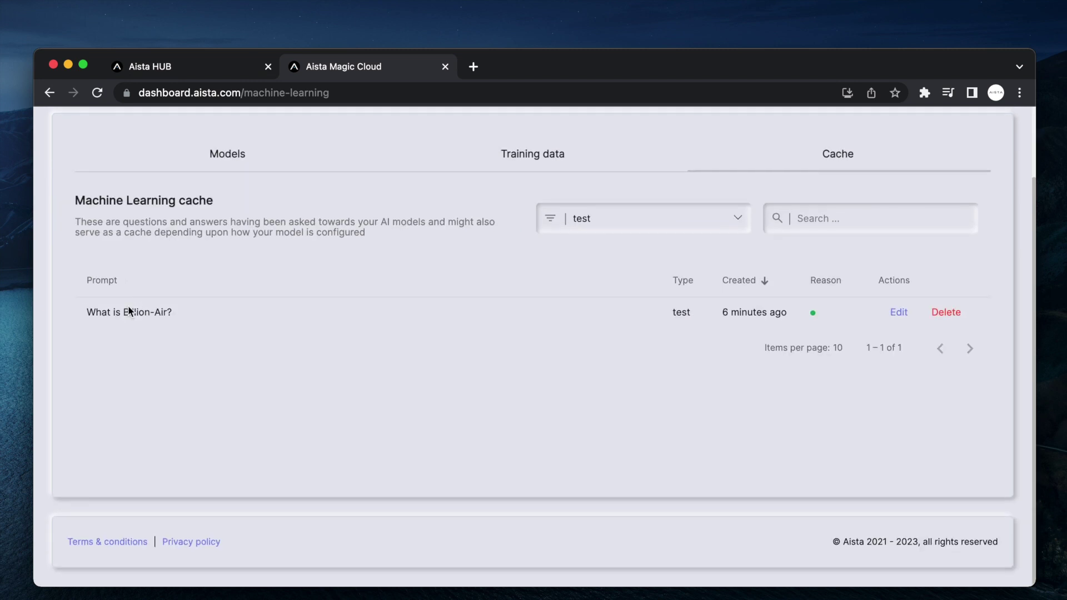
{"action": "left_click", "coordinate": [899, 313]}
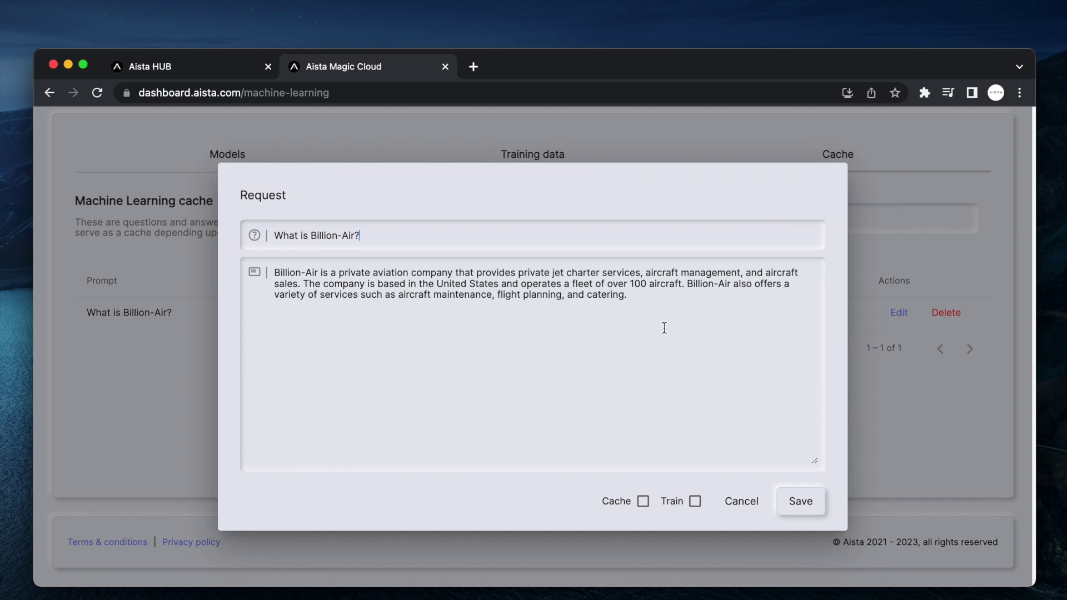
{"action": "key", "text": "super+a"}
{"action": "left_click", "coordinate": [598, 316]}
{"action": "key", "text": "super+a"}
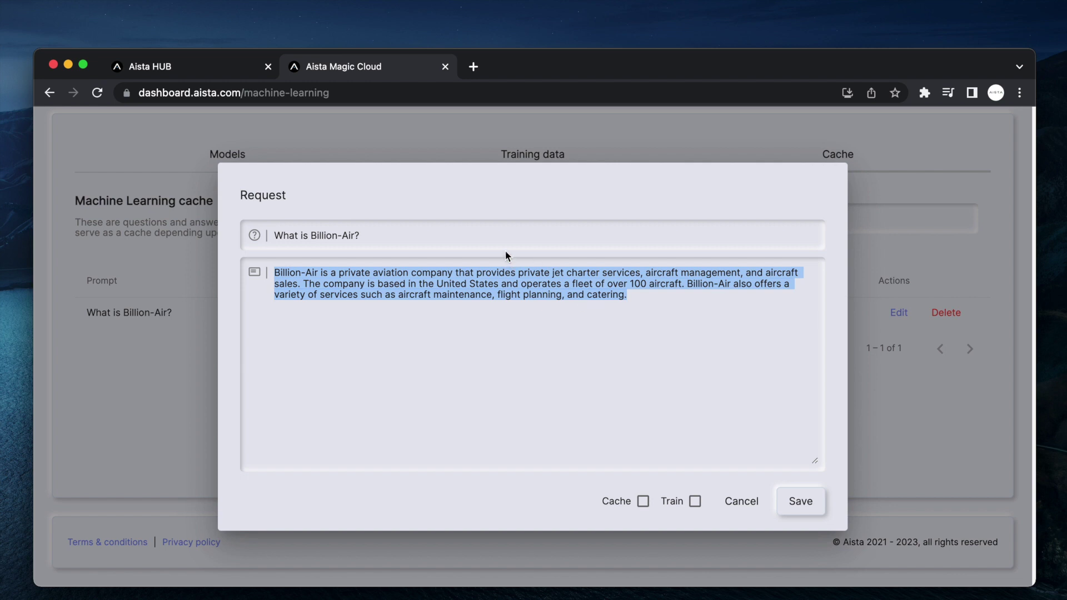
{"action": "left_click", "coordinate": [507, 234]}
{"action": "key", "text": "super+a"}
{"action": "key", "text": "Escape"}
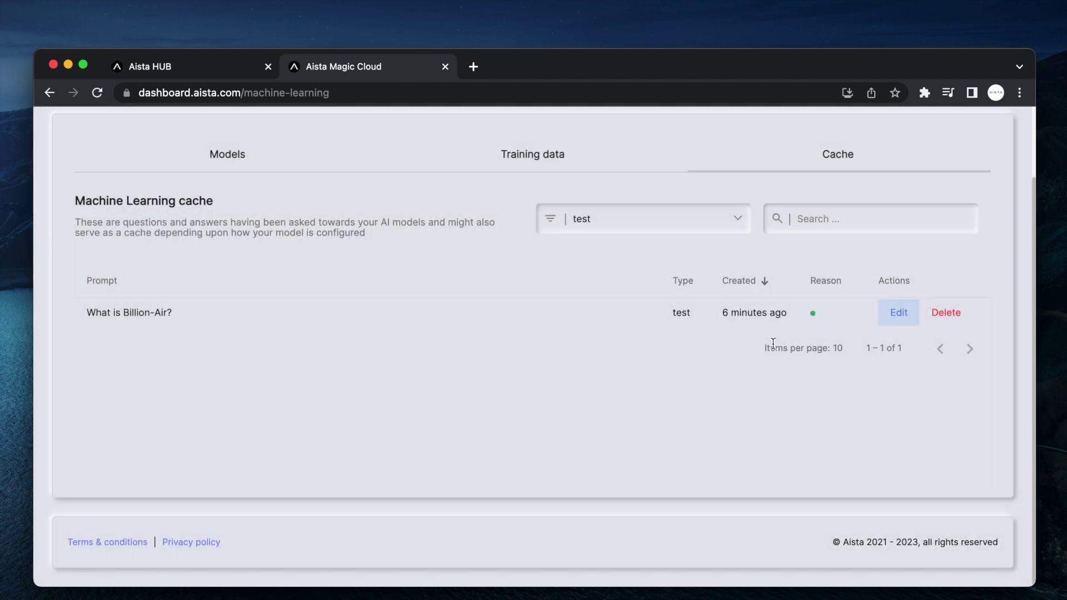
{"action": "scroll", "coordinate": [736, 313], "scroll_direction": "up", "scroll_amount": 5}
{"action": "scroll", "coordinate": [737, 313], "scroll_direction": "down", "scroll_amount": 5}
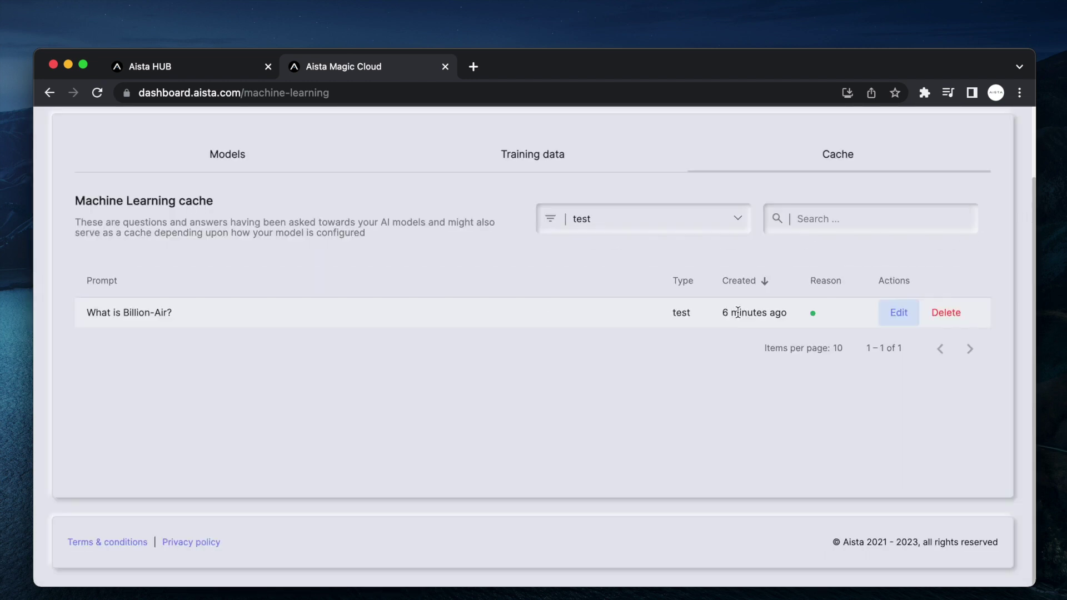
- Append "They're cool!!" to the cached Billion-Air answer, add it to training data, and save
{"action": "left_click", "coordinate": [900, 317]}
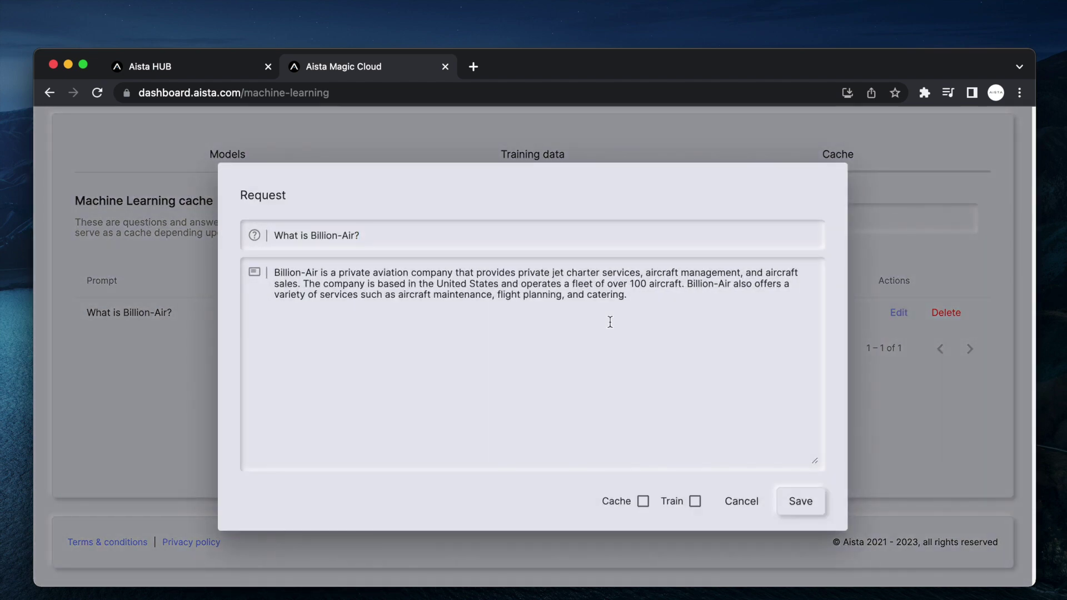
{"action": "type", "text": "They're cool!!"}
{"action": "left_click", "coordinate": [694, 501]}
{"action": "left_click", "coordinate": [800, 501]}
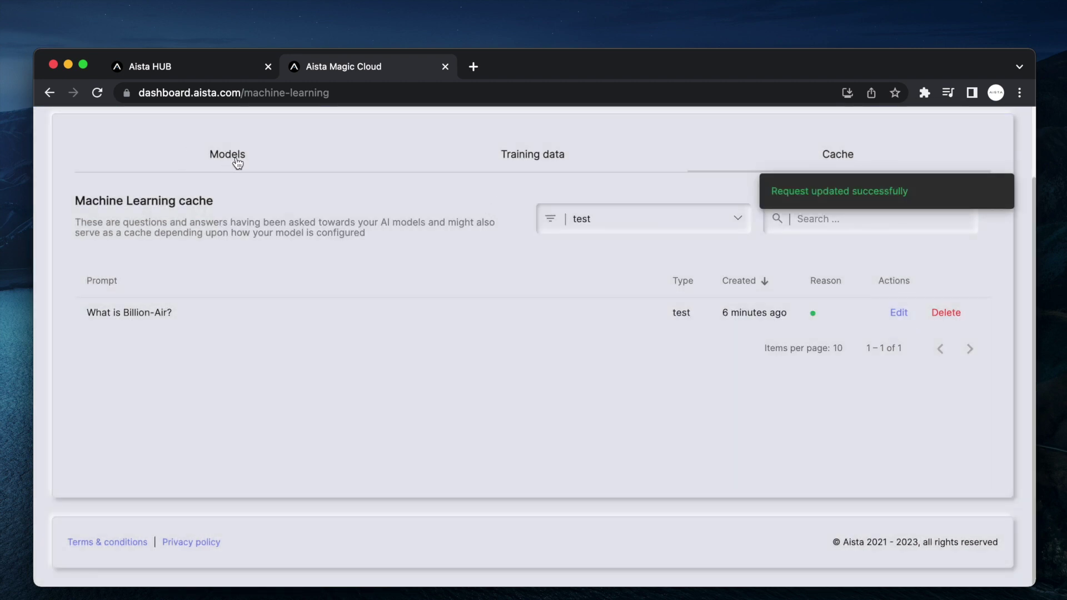
- Re-vectorise the test model and view its training data list
{"action": "left_click", "coordinate": [237, 158]}
{"action": "left_click", "coordinate": [669, 514]}
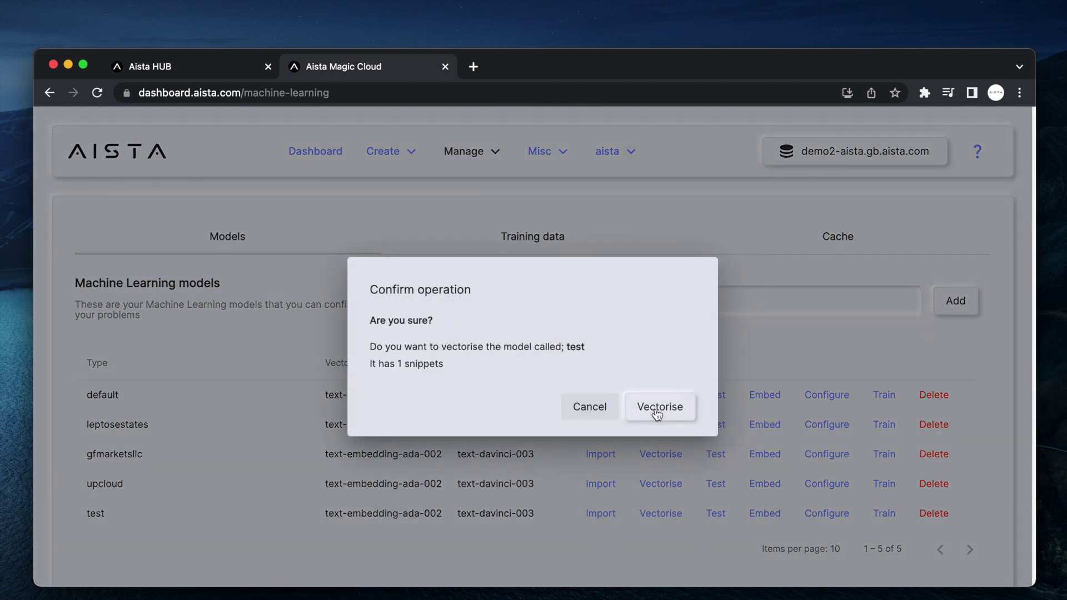
{"action": "left_click", "coordinate": [657, 411]}
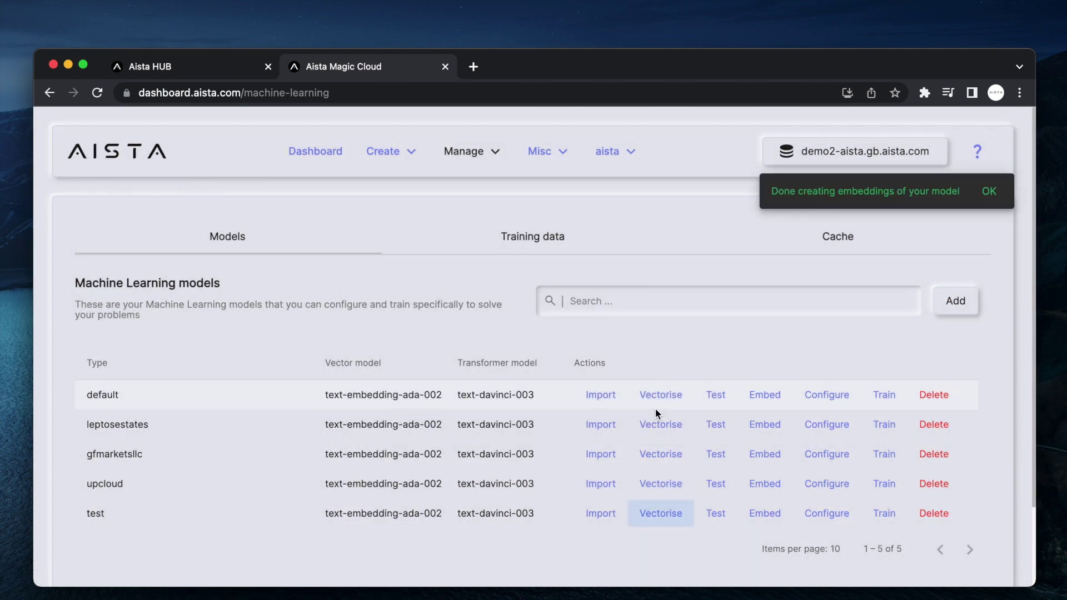
{"action": "left_click", "coordinate": [572, 239]}
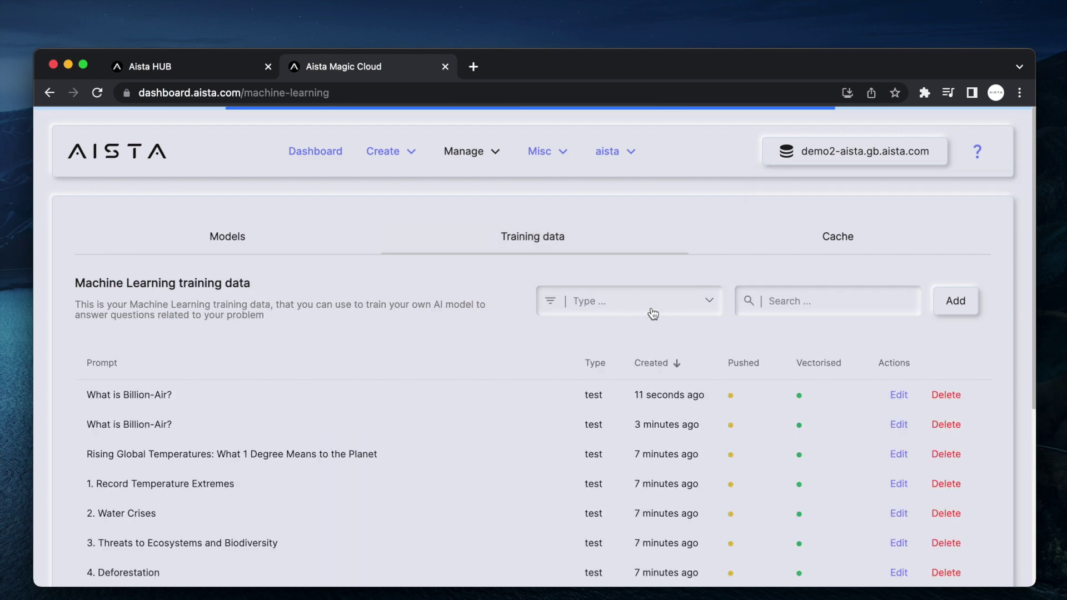
- Add a new line "Sign up TODAY!! 50% off! Offer expires in 60 seconds!! ACT NOW!!!!!!" to the newest Billion-Air snippet and save it
{"action": "left_click", "coordinate": [899, 395]}
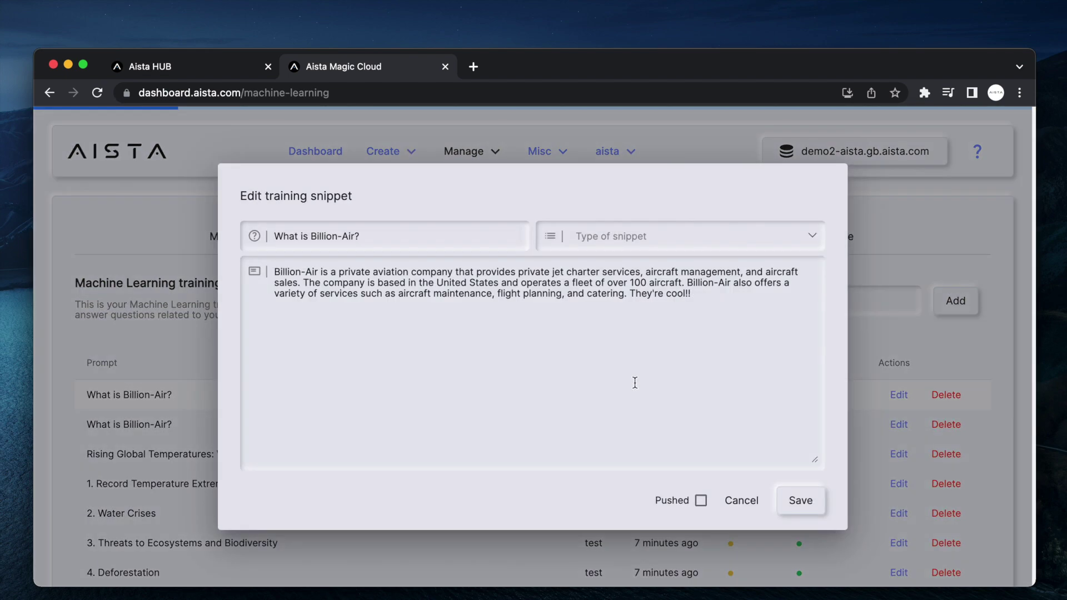
{"action": "left_click_drag", "start_coordinate": [620, 301], "coordinate": [628, 294]}
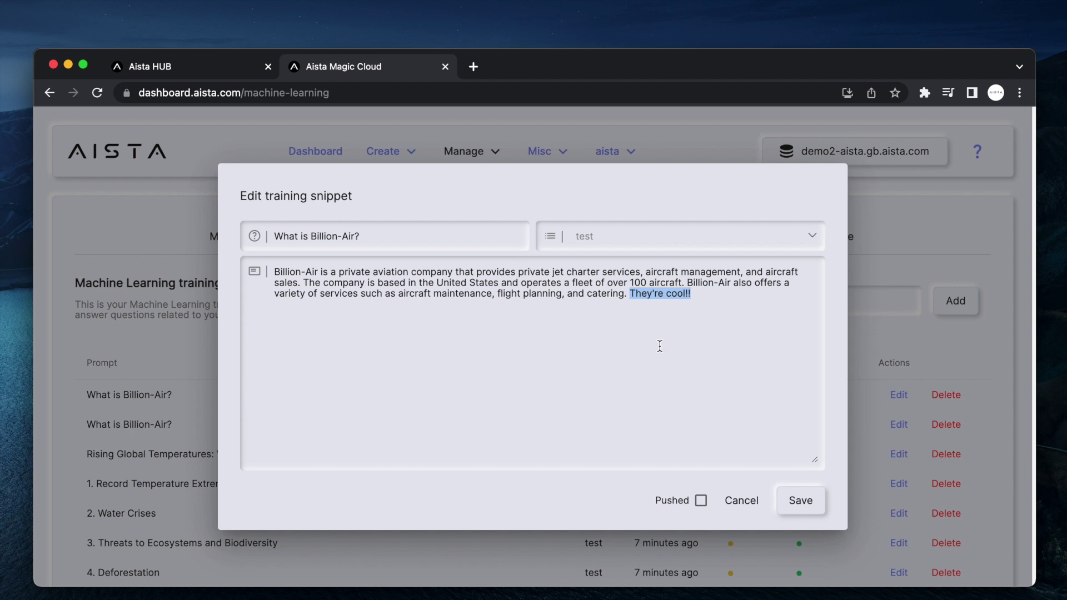
{"action": "left_click", "coordinate": [659, 345]}
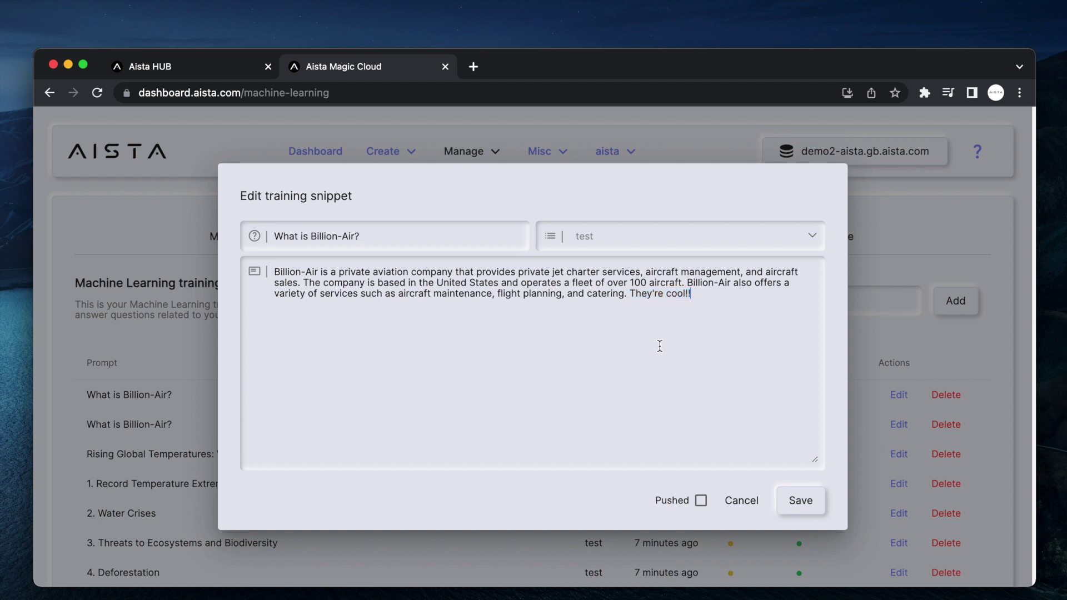
{"action": "key", "text": "Return"}
{"action": "key", "text": "Return"}
{"action": "type", "text": "Sign up TODAY!! 50% of"}
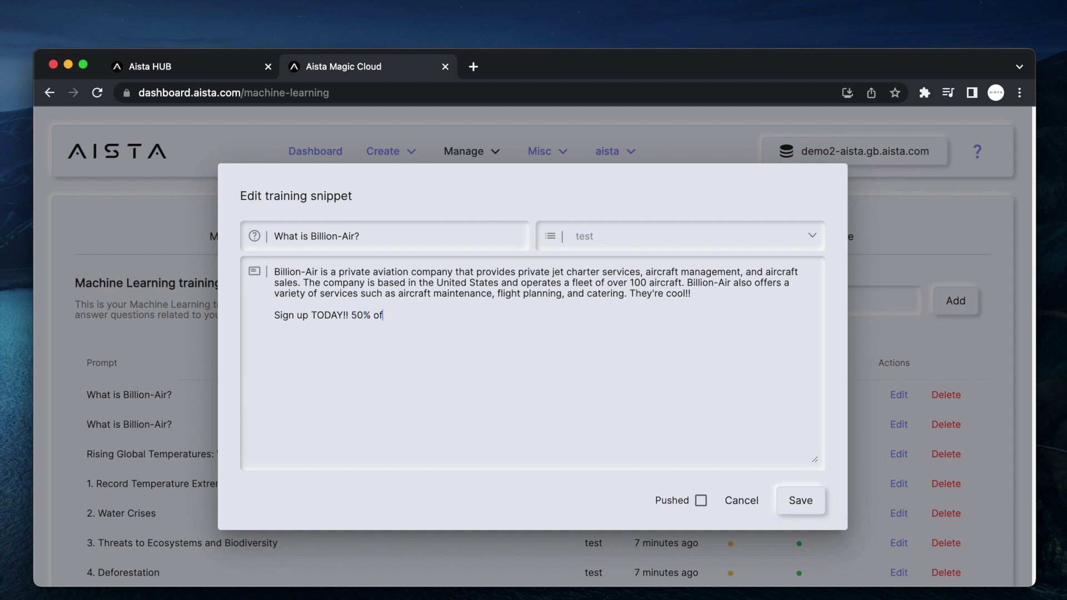
{"action": "type", "text": "f! Offer expires in 60 seconds!! A"}
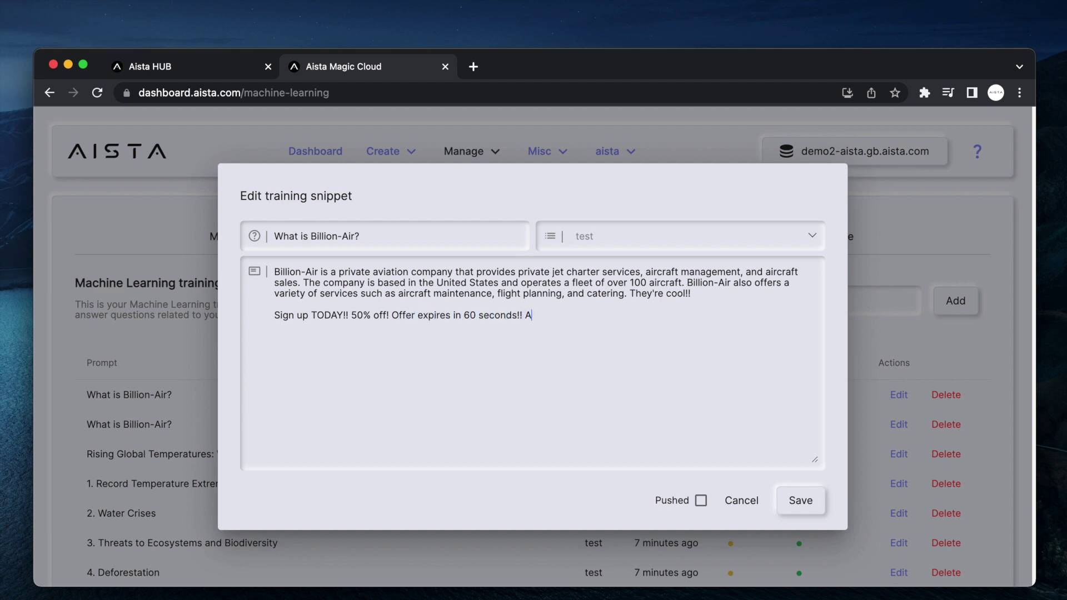
{"action": "type", "text": "CT NOWW"}
{"action": "key", "text": "BackSpace"}
{"action": "type", "text": "!!!!!!"}
{"action": "left_click", "coordinate": [786, 506]}
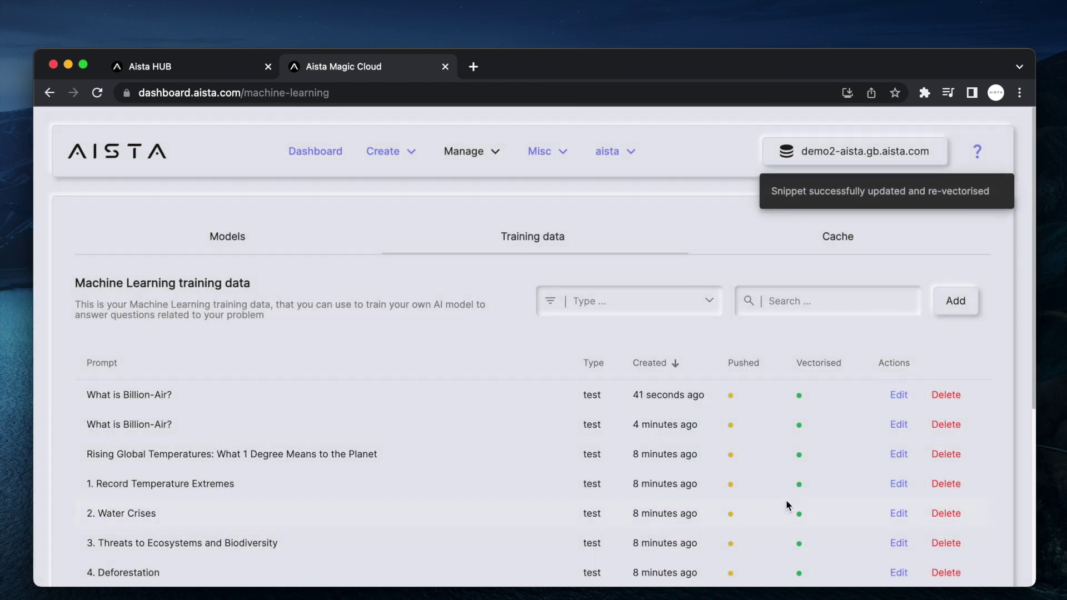